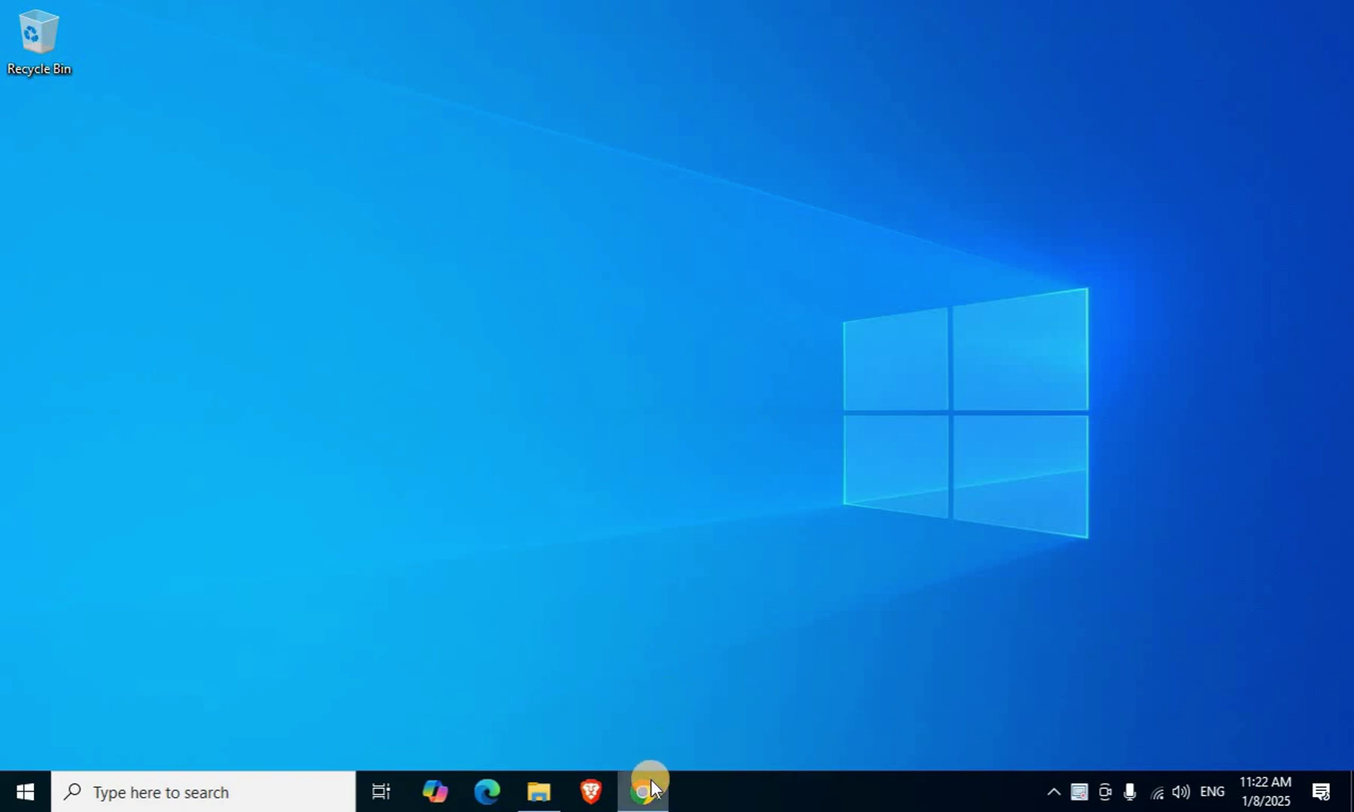
In Chrome, search Google for 'ab download manager'
{"action": "left_click", "coordinate": [647, 789]}
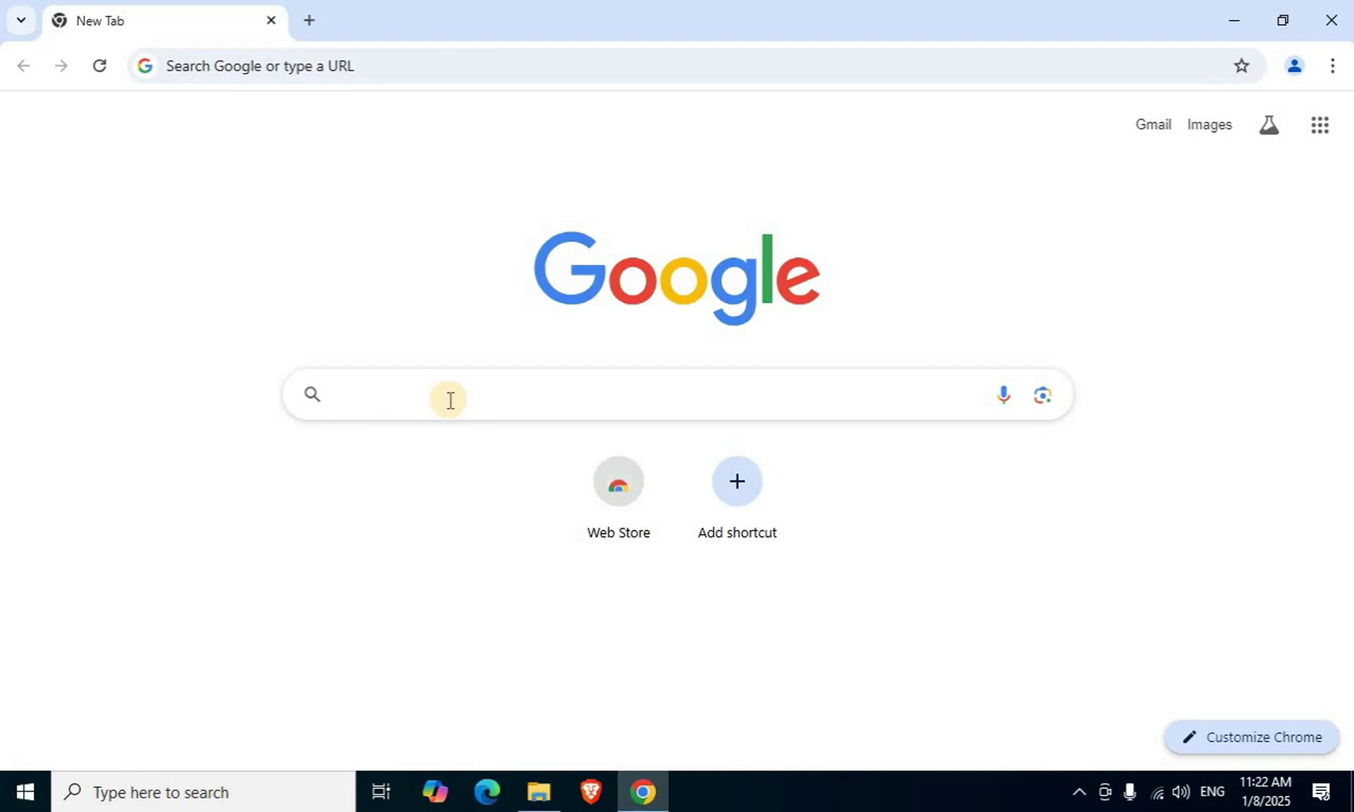
{"action": "type", "text": "ab download manager"}
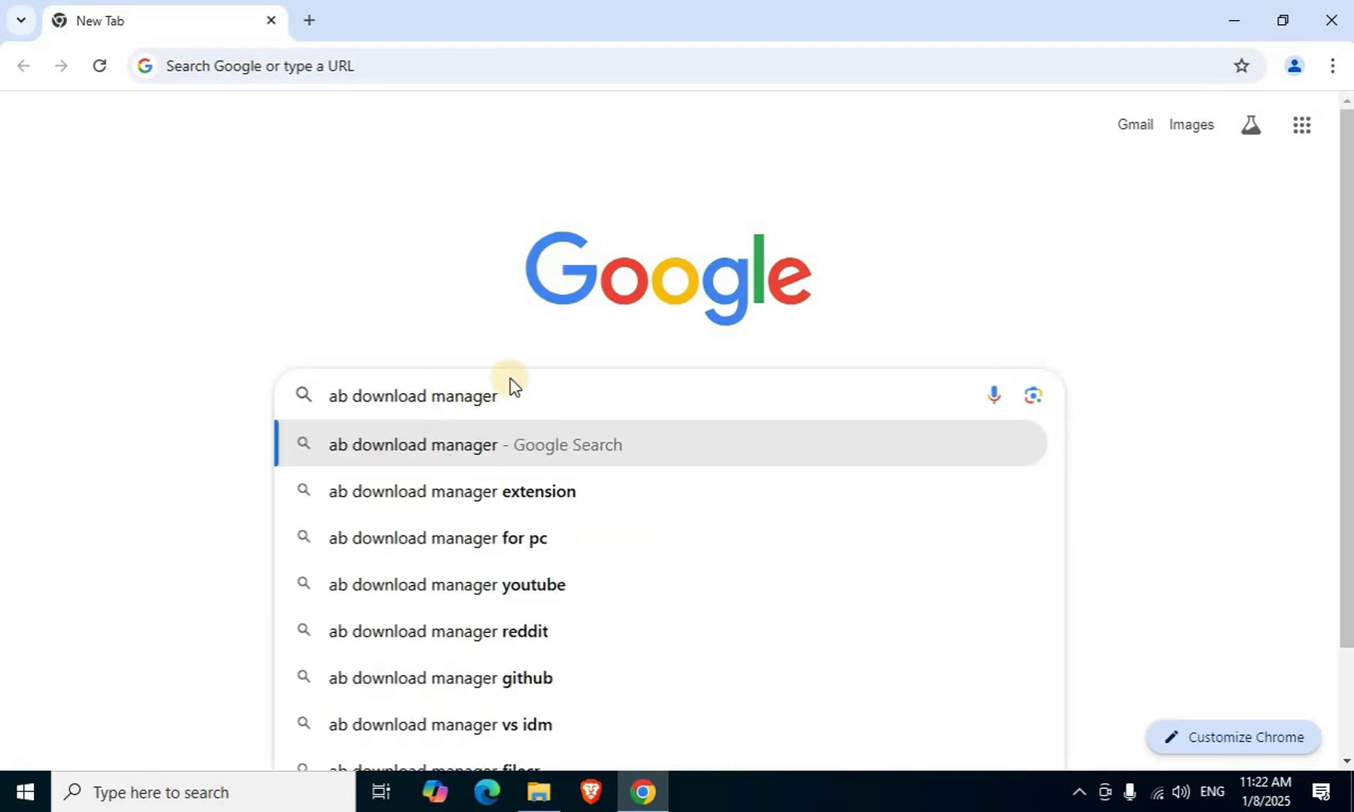
{"action": "key", "text": "Return"}
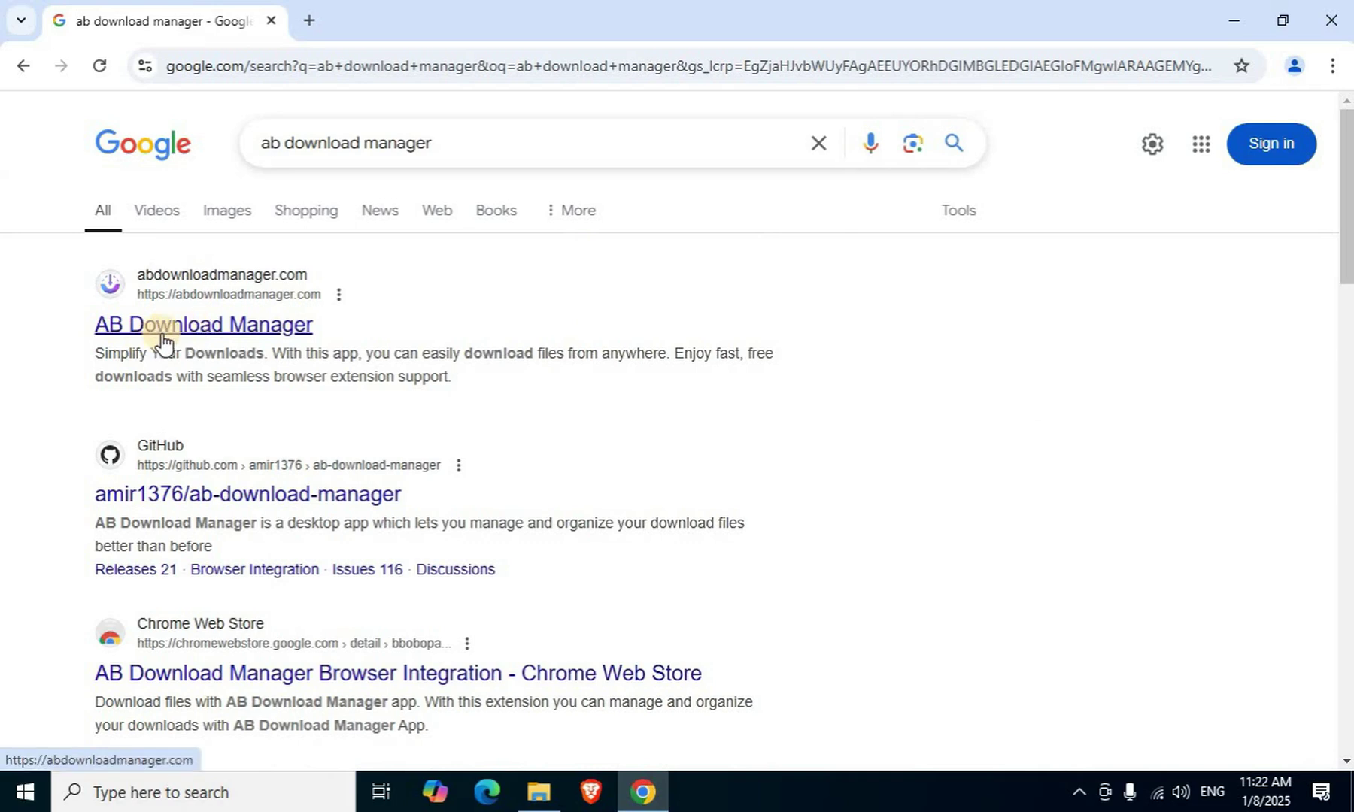
Open the official abdownloadmanager.com result and browse its Features cards before returning to the top
{"action": "left_click", "coordinate": [264, 331]}
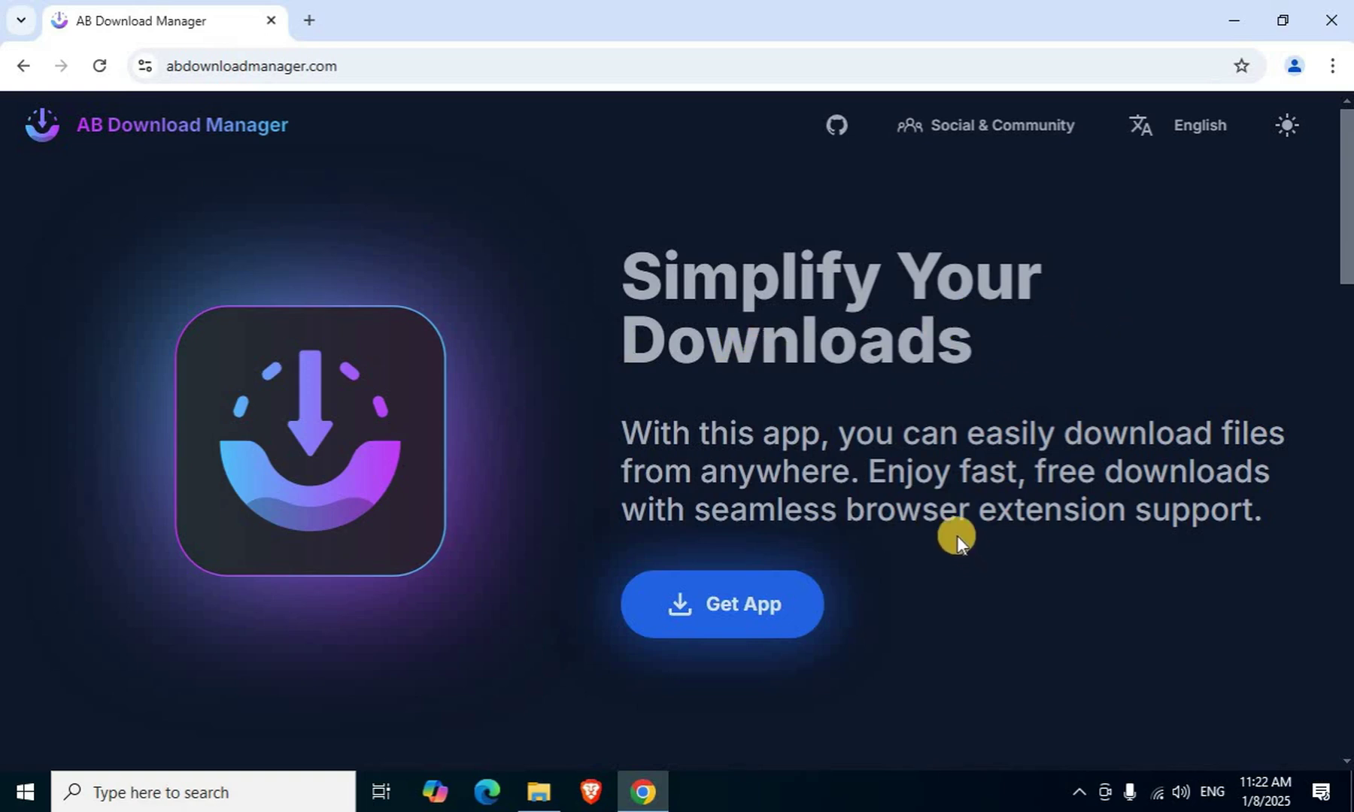
{"action": "scroll", "coordinate": [955, 535], "scroll_direction": "down", "scroll_amount": 10}
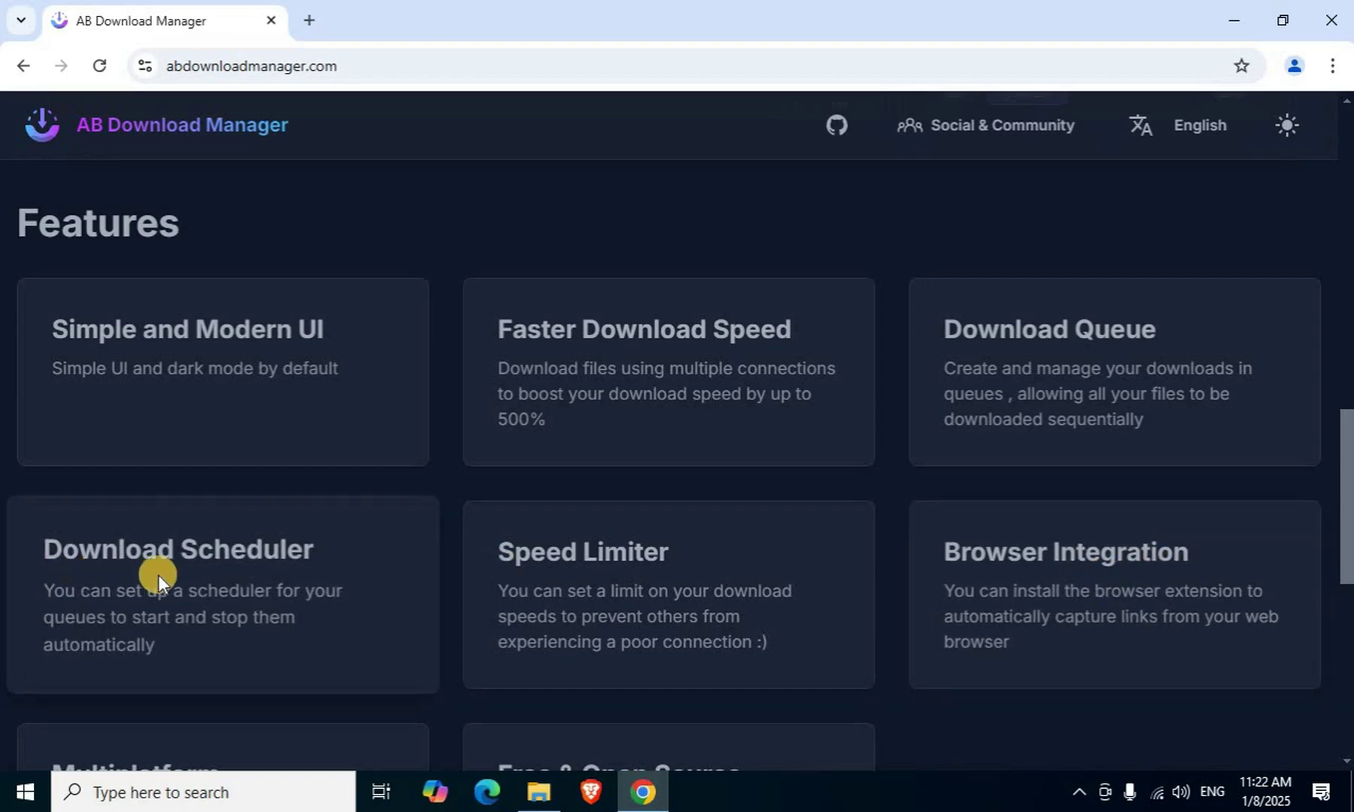
{"action": "scroll", "coordinate": [560, 525], "scroll_direction": "down", "scroll_amount": 3}
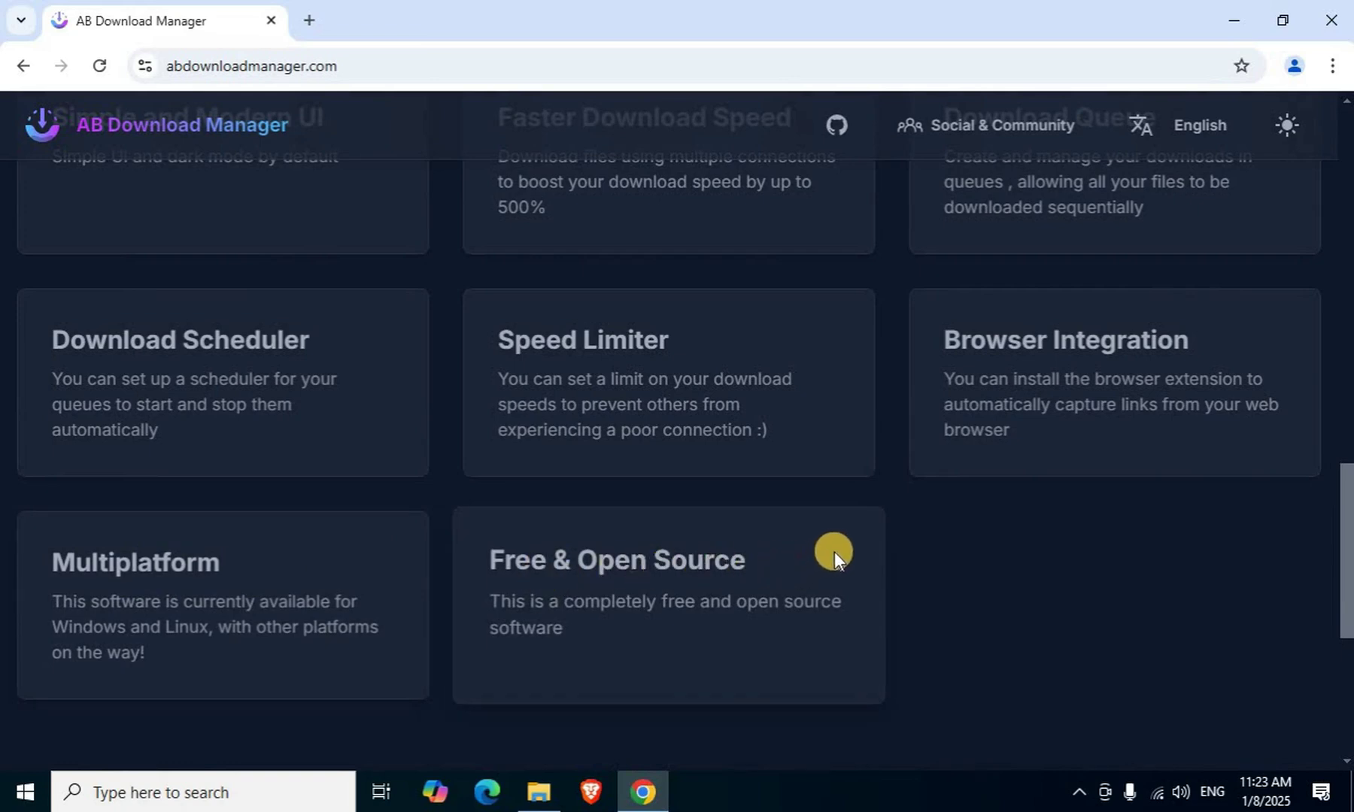
{"action": "scroll", "coordinate": [818, 536], "scroll_direction": "up", "scroll_amount": 9}
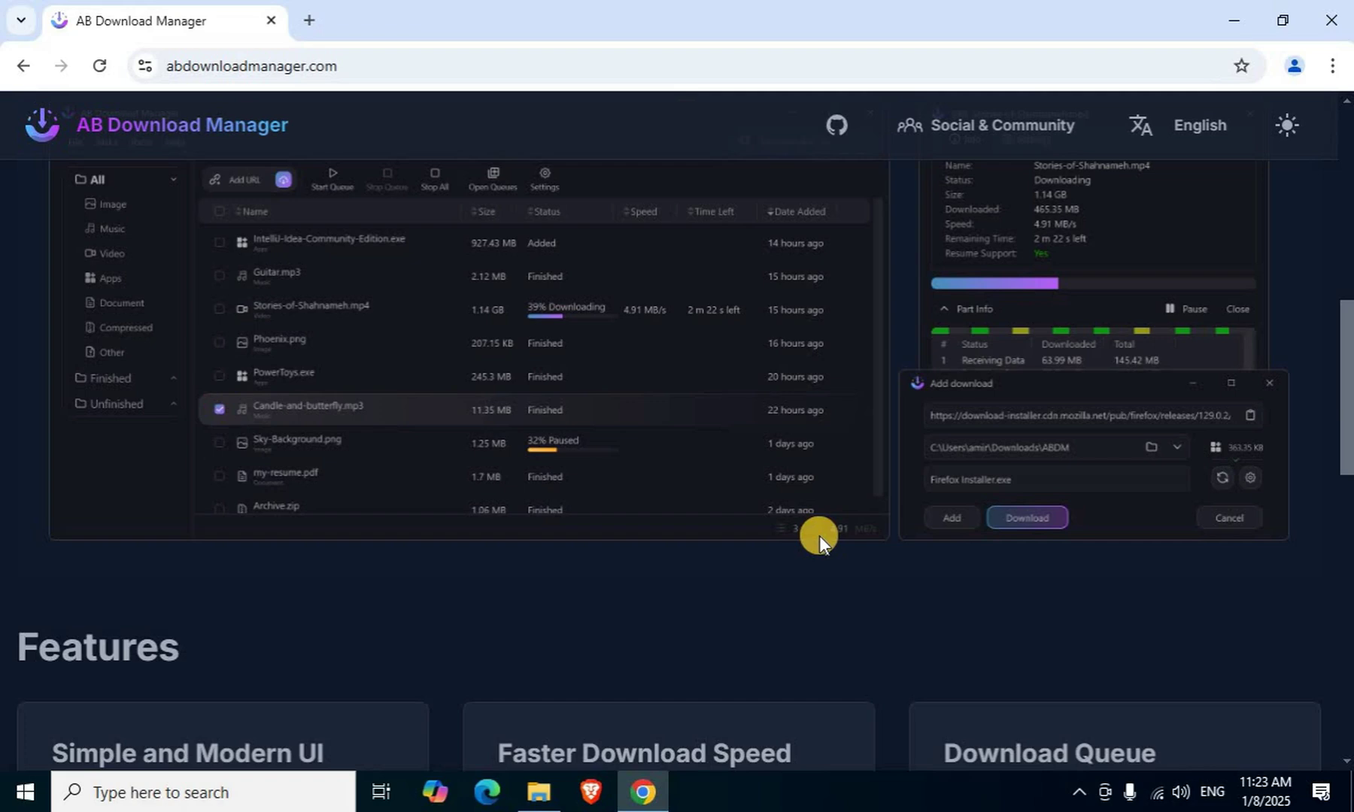
{"action": "scroll", "coordinate": [818, 536], "scroll_direction": "up", "scroll_amount": 8}
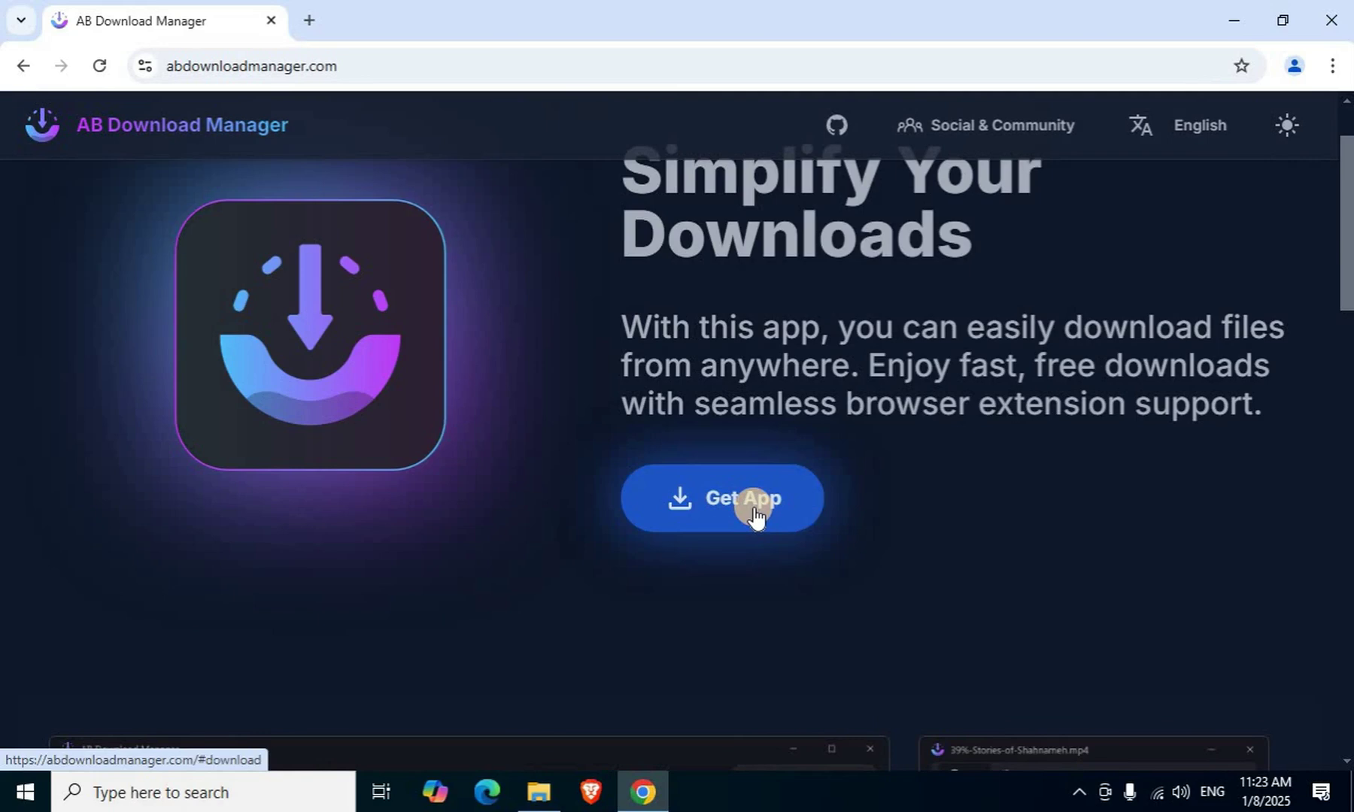
Open the Get App panel with Windows exe/zip (v1.5.1) and Firefox/Chrome extension options
{"action": "left_click", "coordinate": [754, 514]}
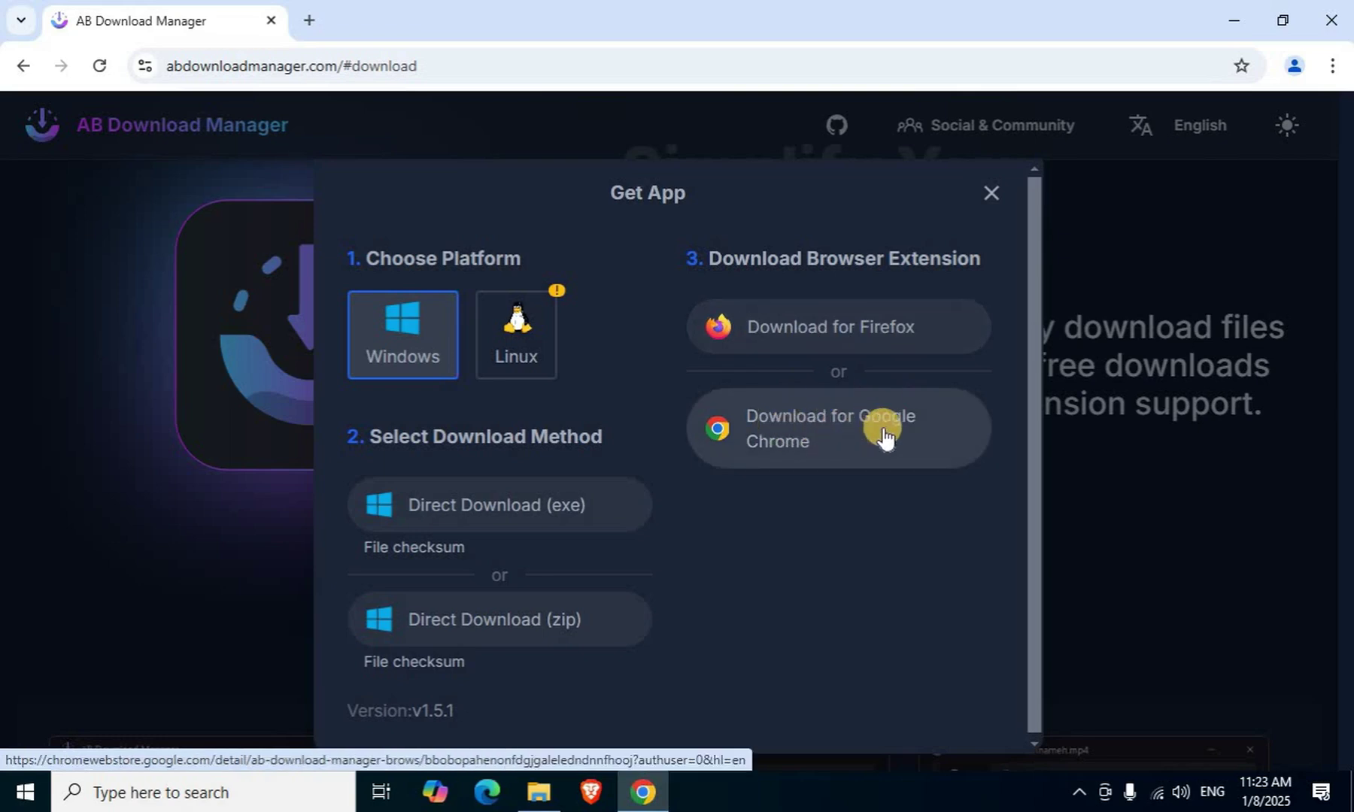
Add the AB Download Manager Browser Integration extension to Chrome from the Chrome Web Store
{"action": "left_click", "coordinate": [840, 451]}
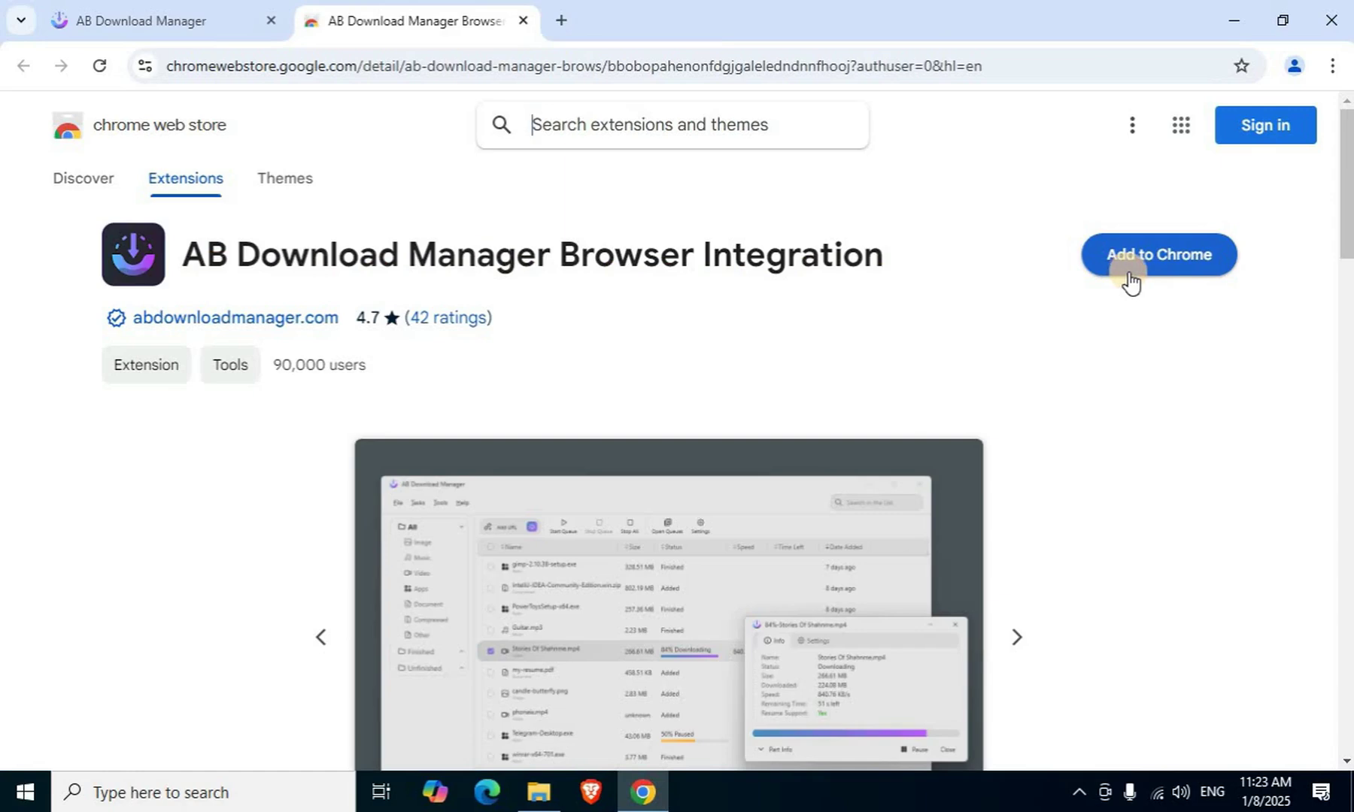
{"action": "left_click", "coordinate": [1196, 263]}
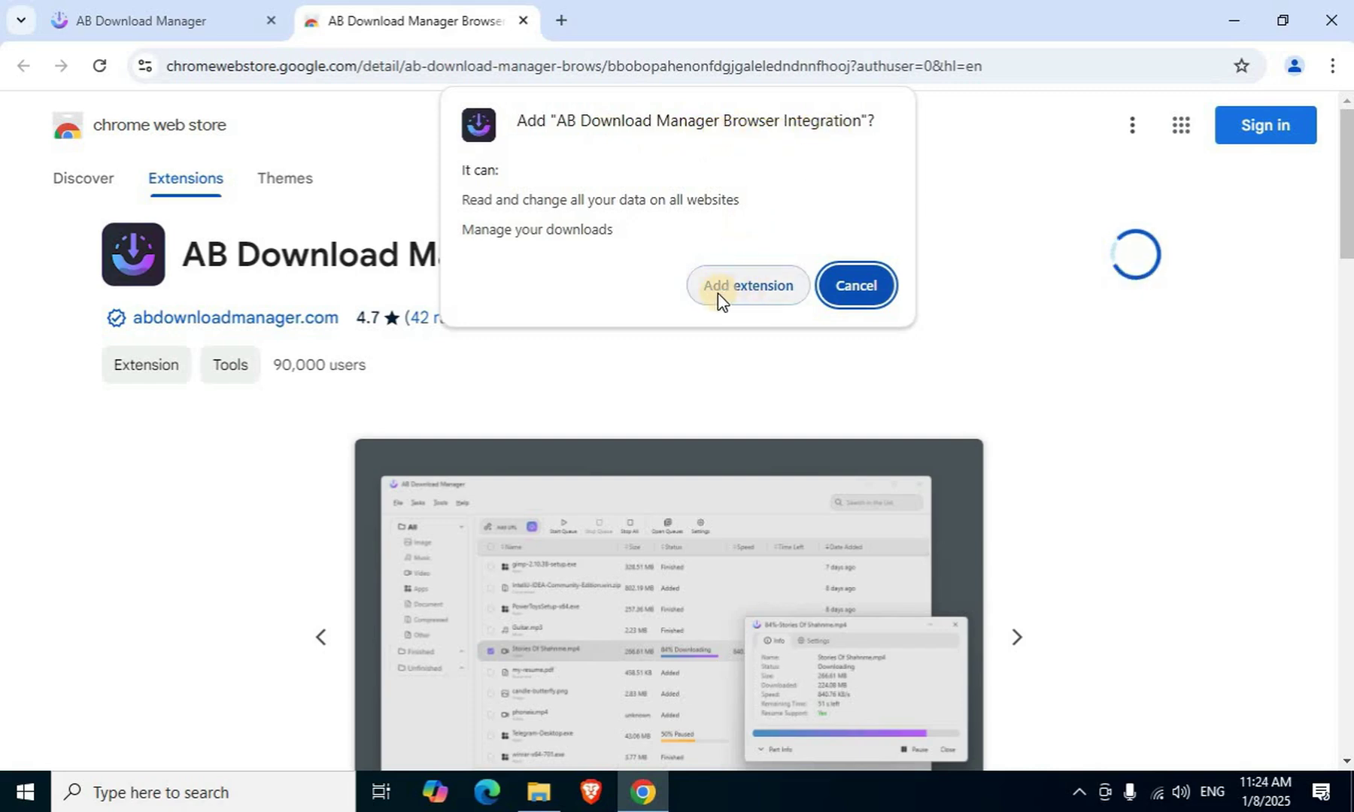
{"action": "left_click", "coordinate": [745, 290]}
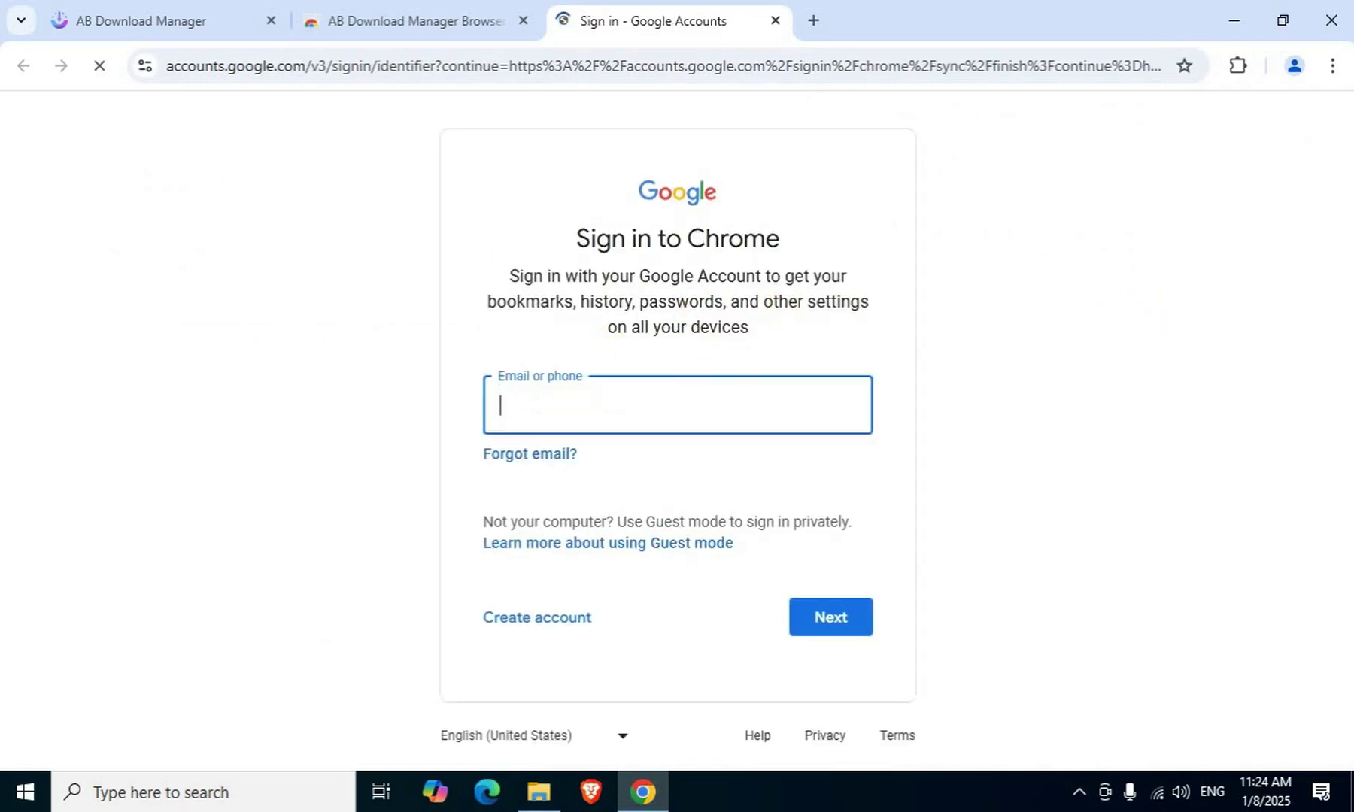
Close the sign-in tab and download ABDownloadManager_1.5.1_windows_x64.exe (61.1 MB) via Direct Download
{"action": "left_click", "coordinate": [774, 20]}
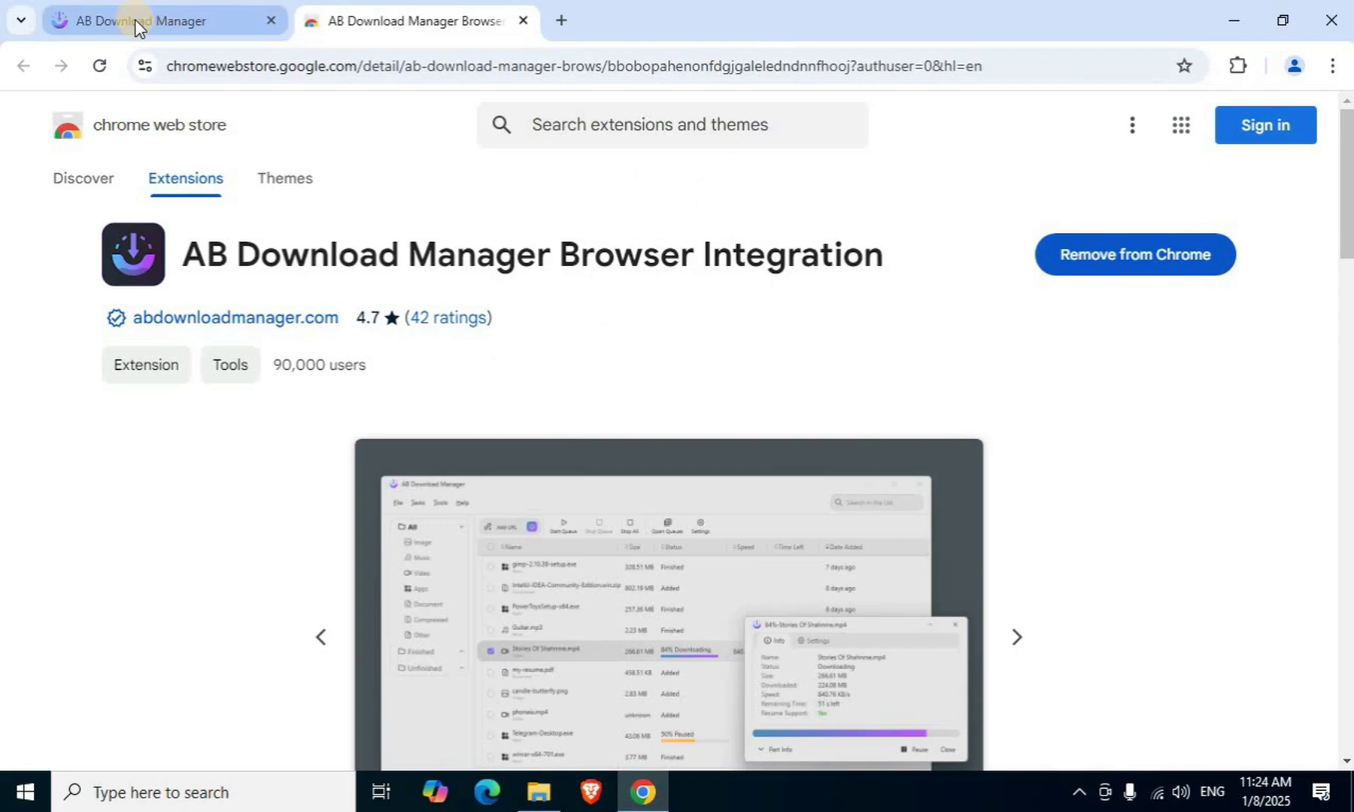
{"action": "left_click", "coordinate": [136, 24]}
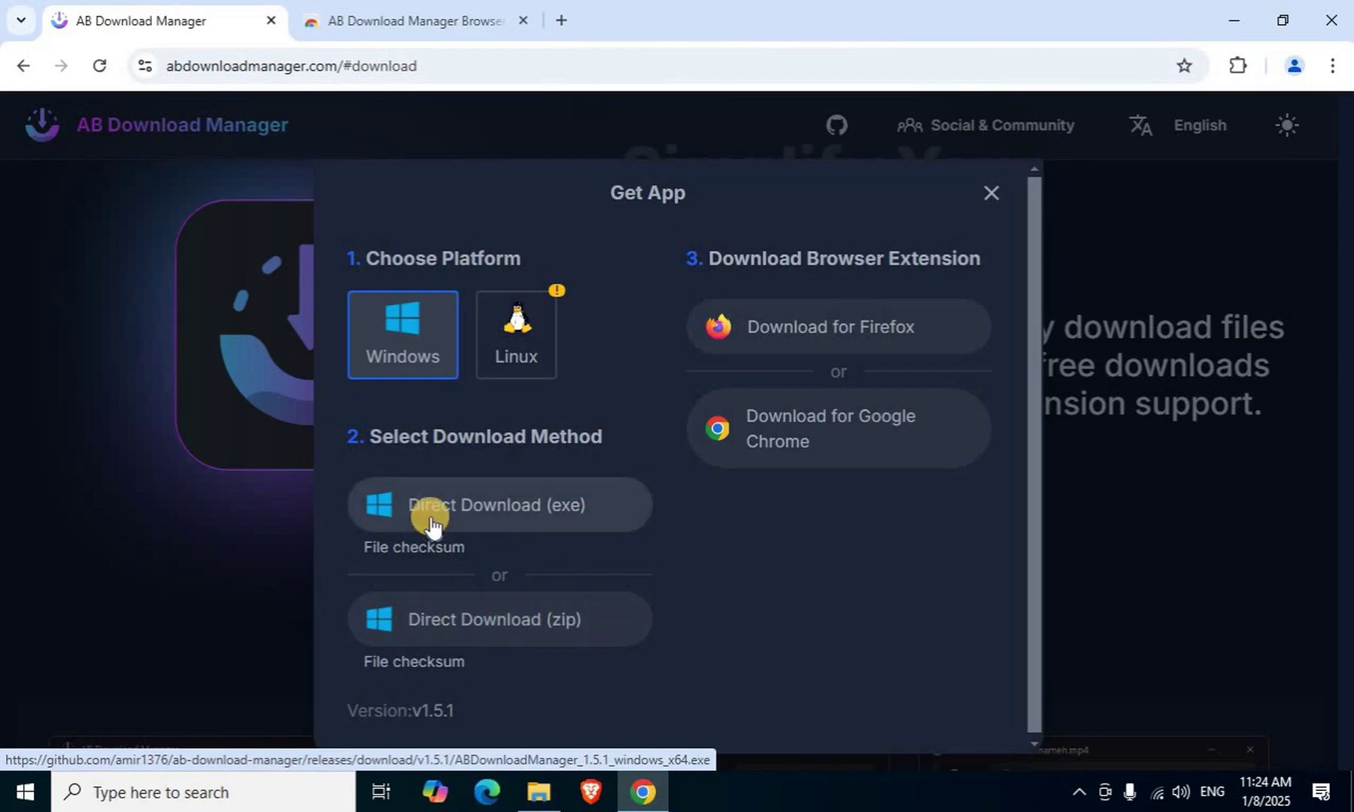
{"action": "left_click", "coordinate": [497, 514]}
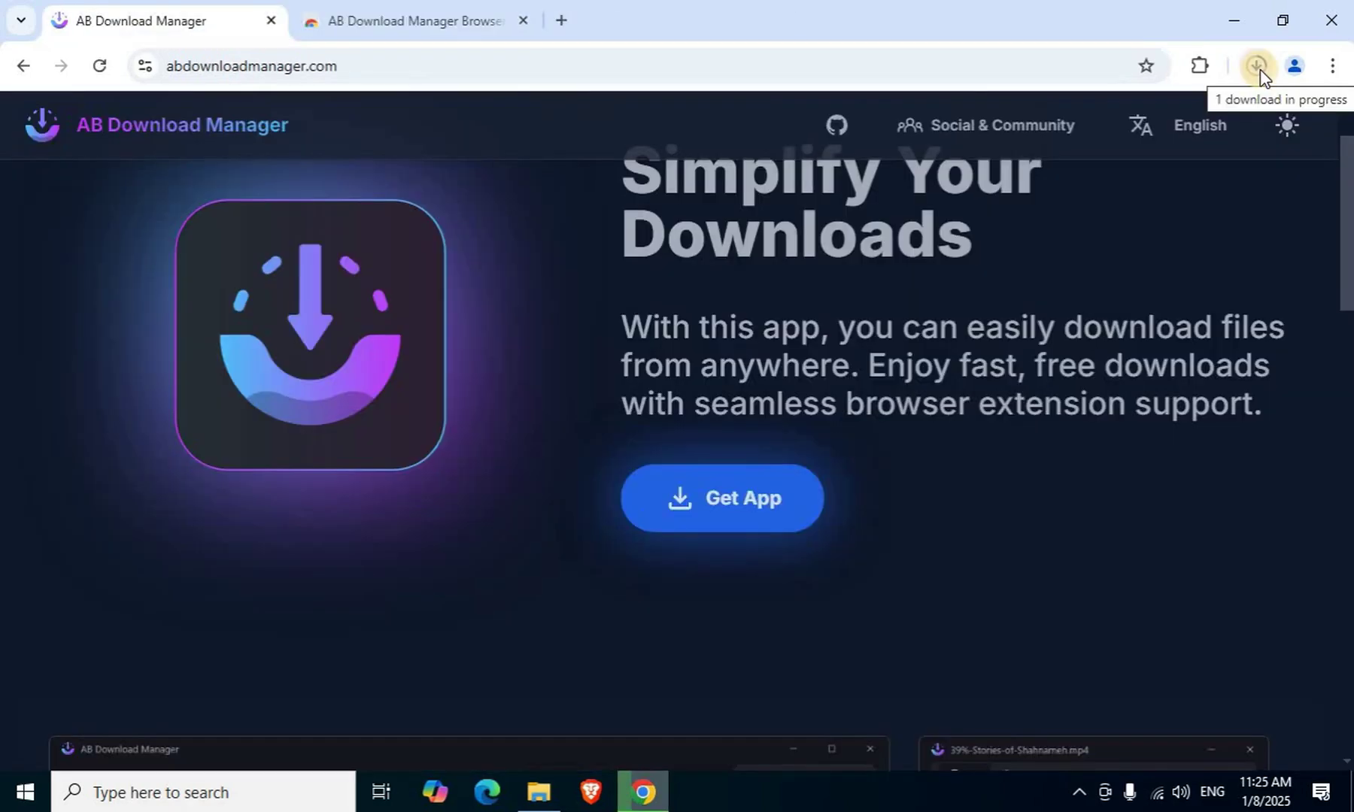
{"action": "left_click", "coordinate": [1257, 67]}
{"action": "mouse_move", "coordinate": [1018, 178]}
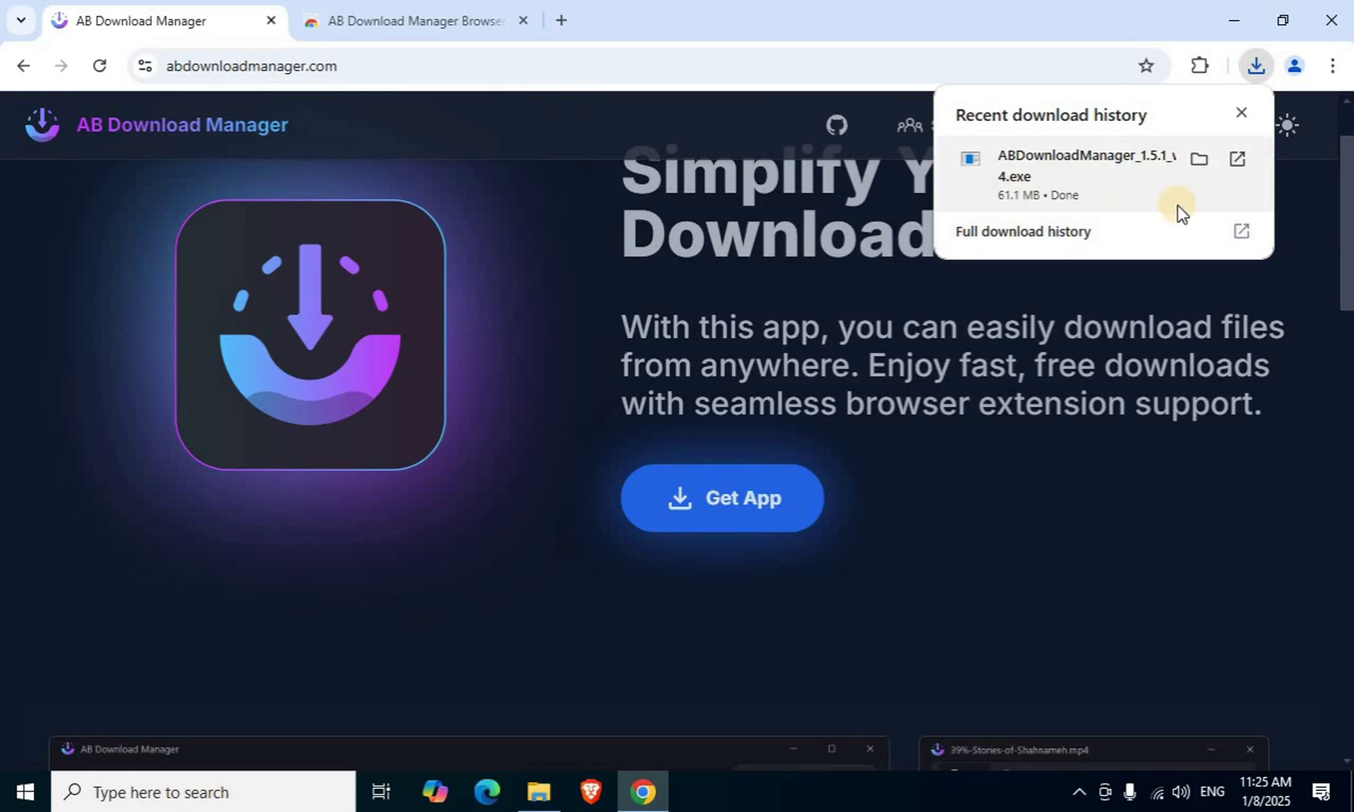
Launch the downloaded installer from the Downloads folder in File Explorer and allow it to run
{"action": "left_click", "coordinate": [1231, 20]}
{"action": "left_click", "coordinate": [539, 791]}
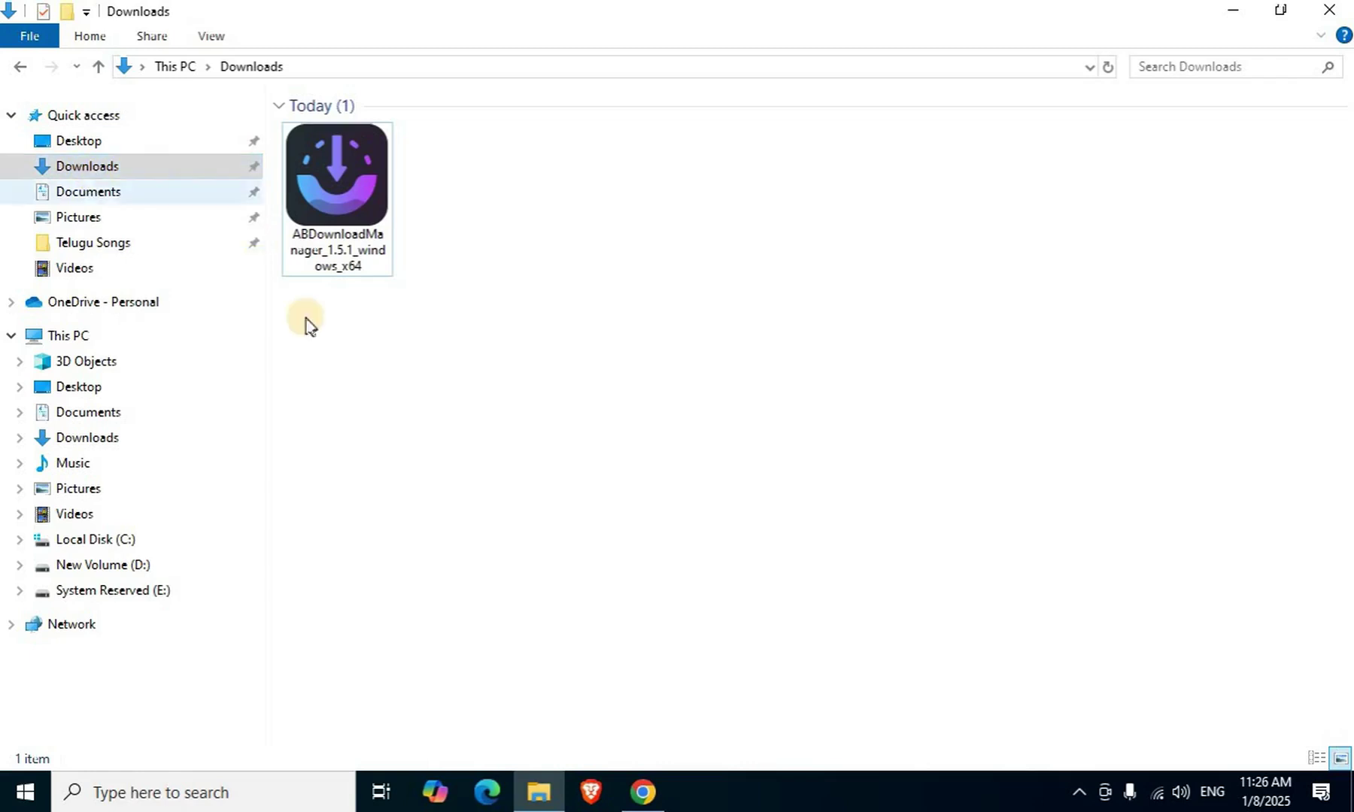
{"action": "left_click", "coordinate": [338, 216]}
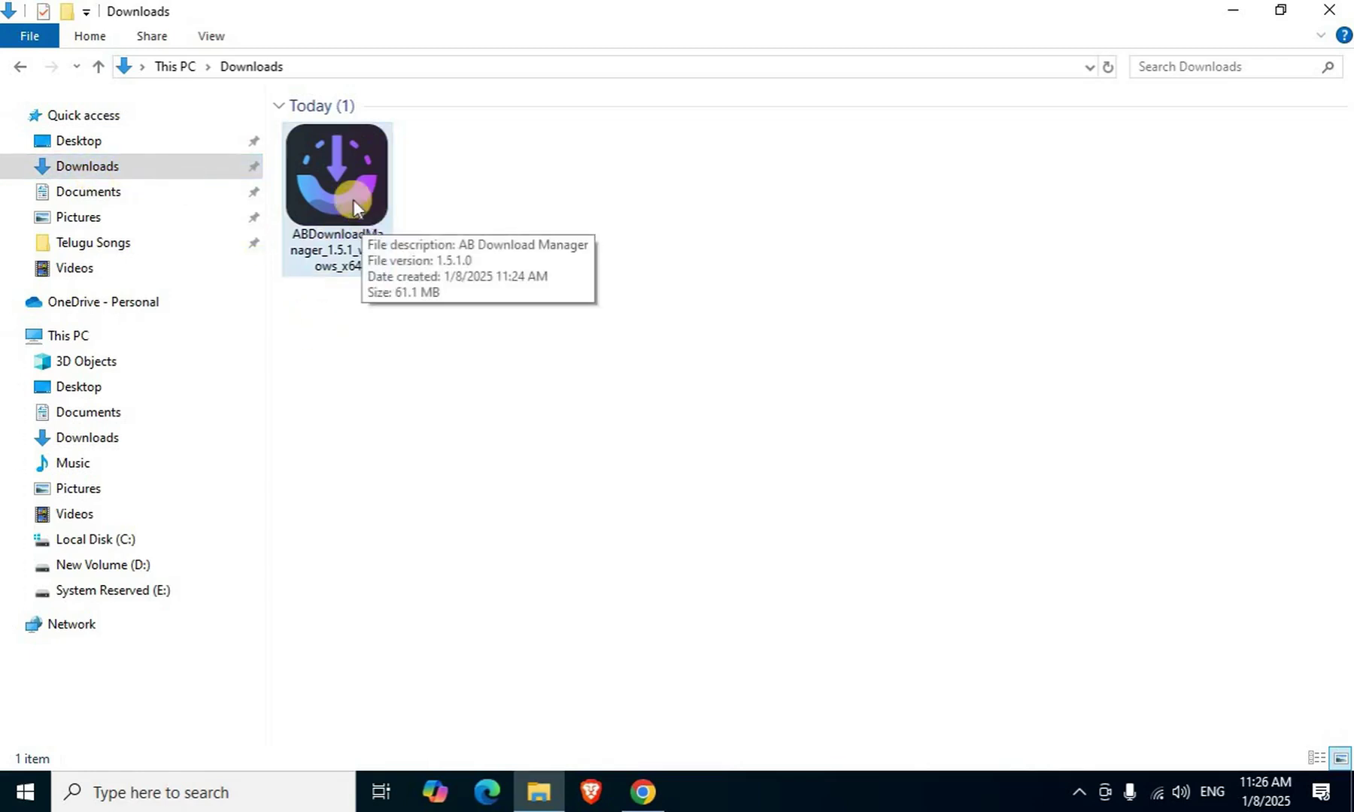
{"action": "left_click", "coordinate": [350, 186]}
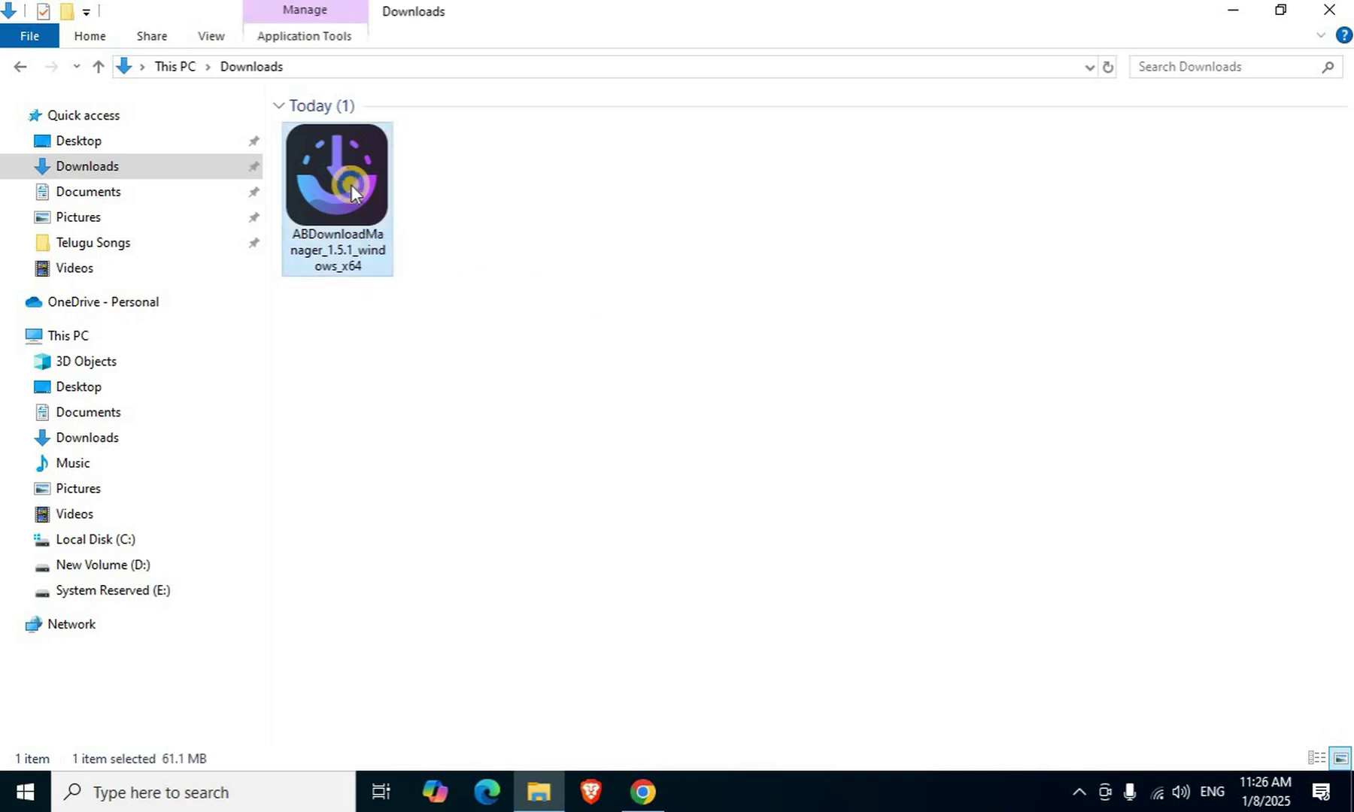
{"action": "right_click", "coordinate": [351, 186]}
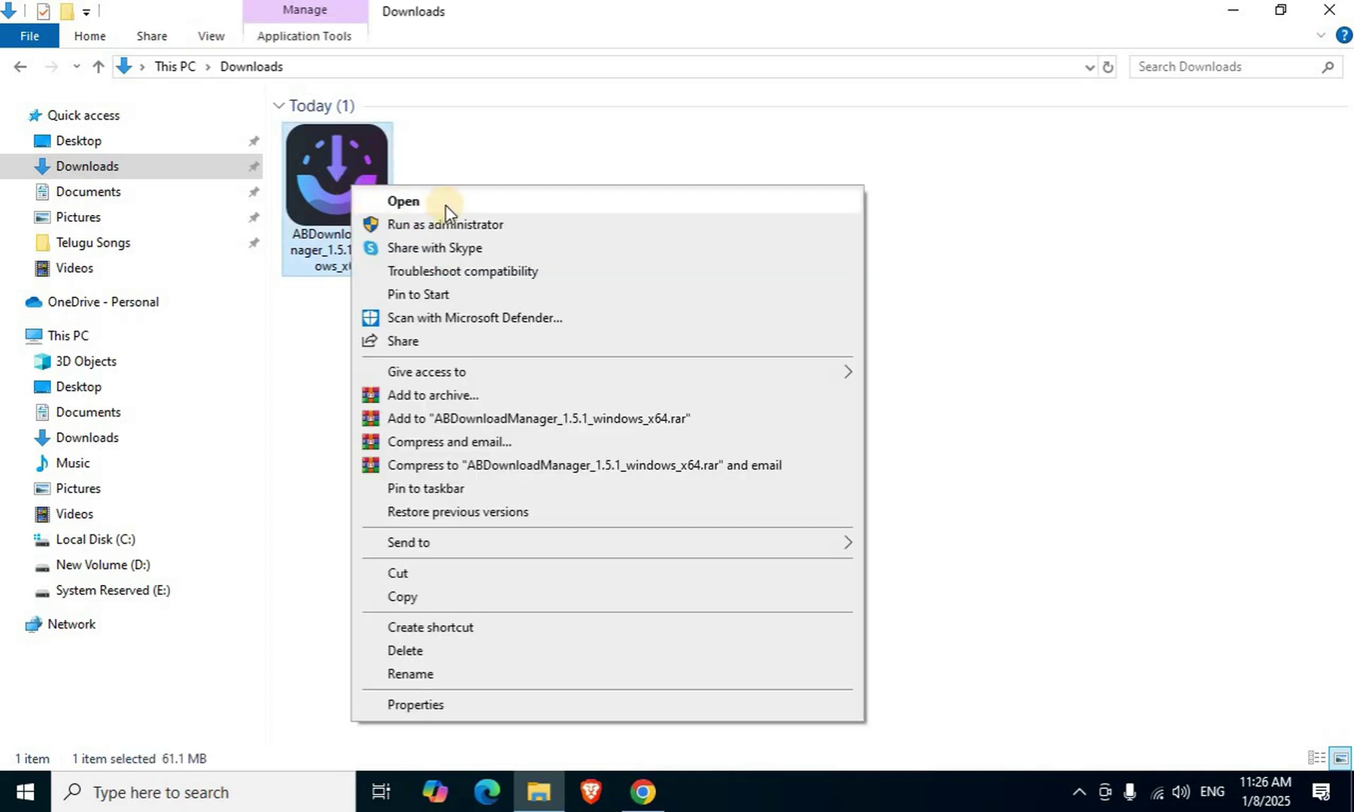
{"action": "left_click", "coordinate": [446, 202]}
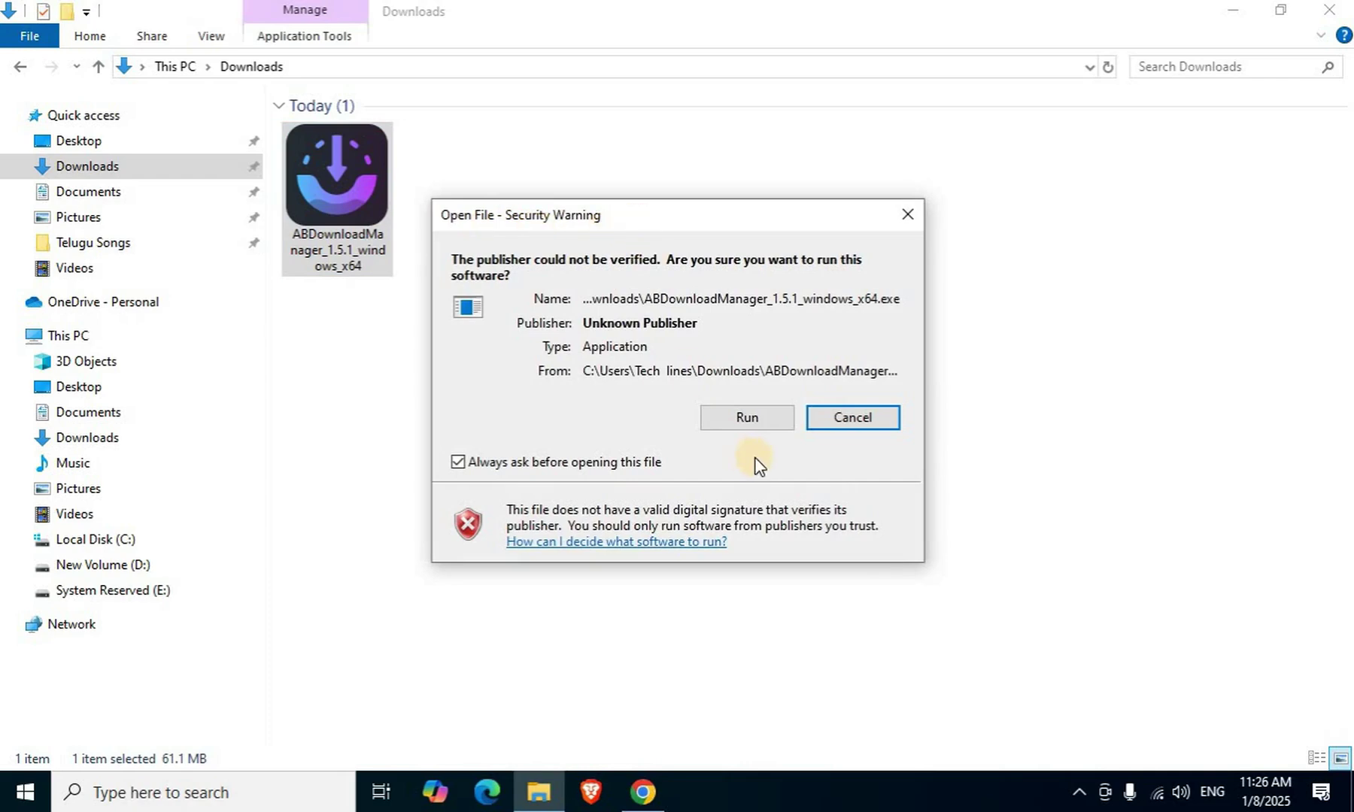
{"action": "left_click", "coordinate": [744, 421]}
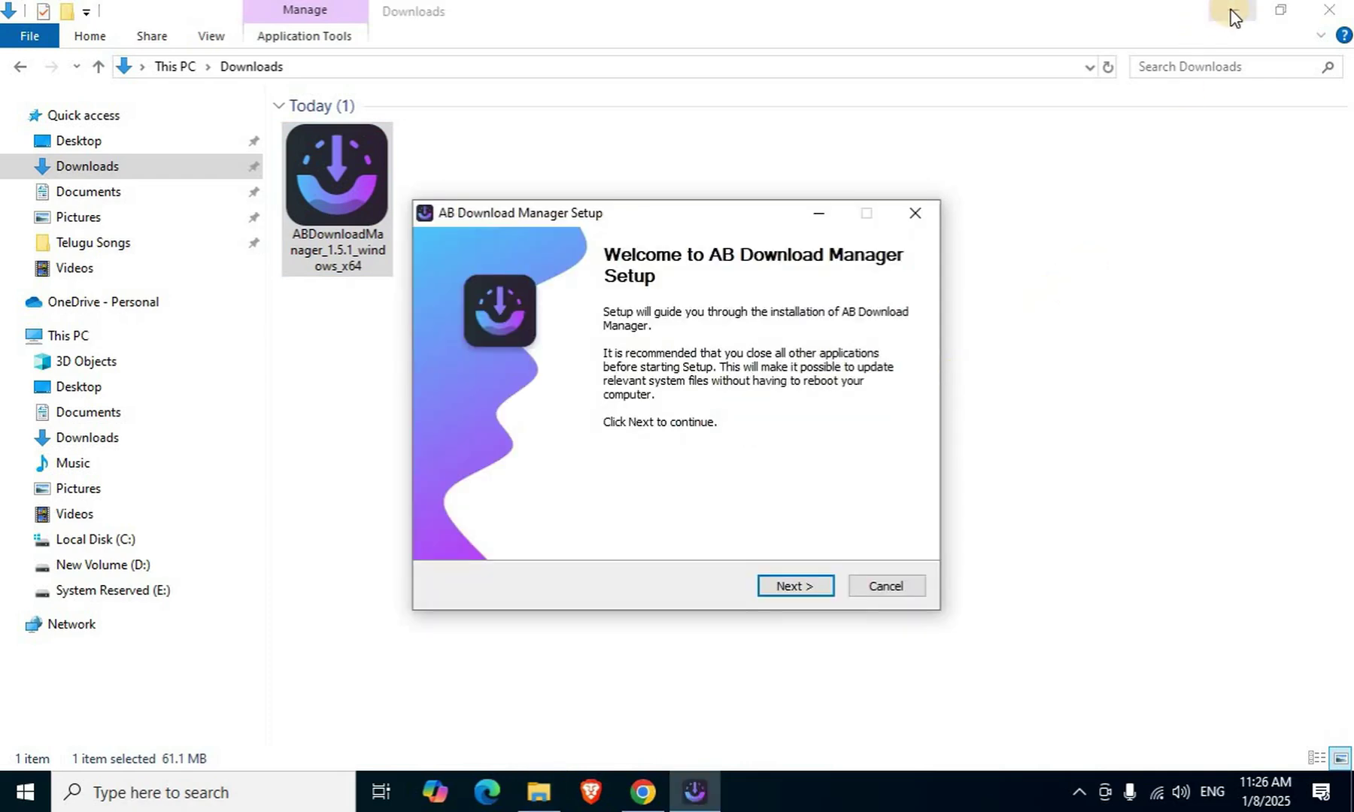
Pass the setup welcome page and accept the license, reaching Choose Components with Start Menu and Desktop Shortcut checked
{"action": "left_click", "coordinate": [1230, 9]}
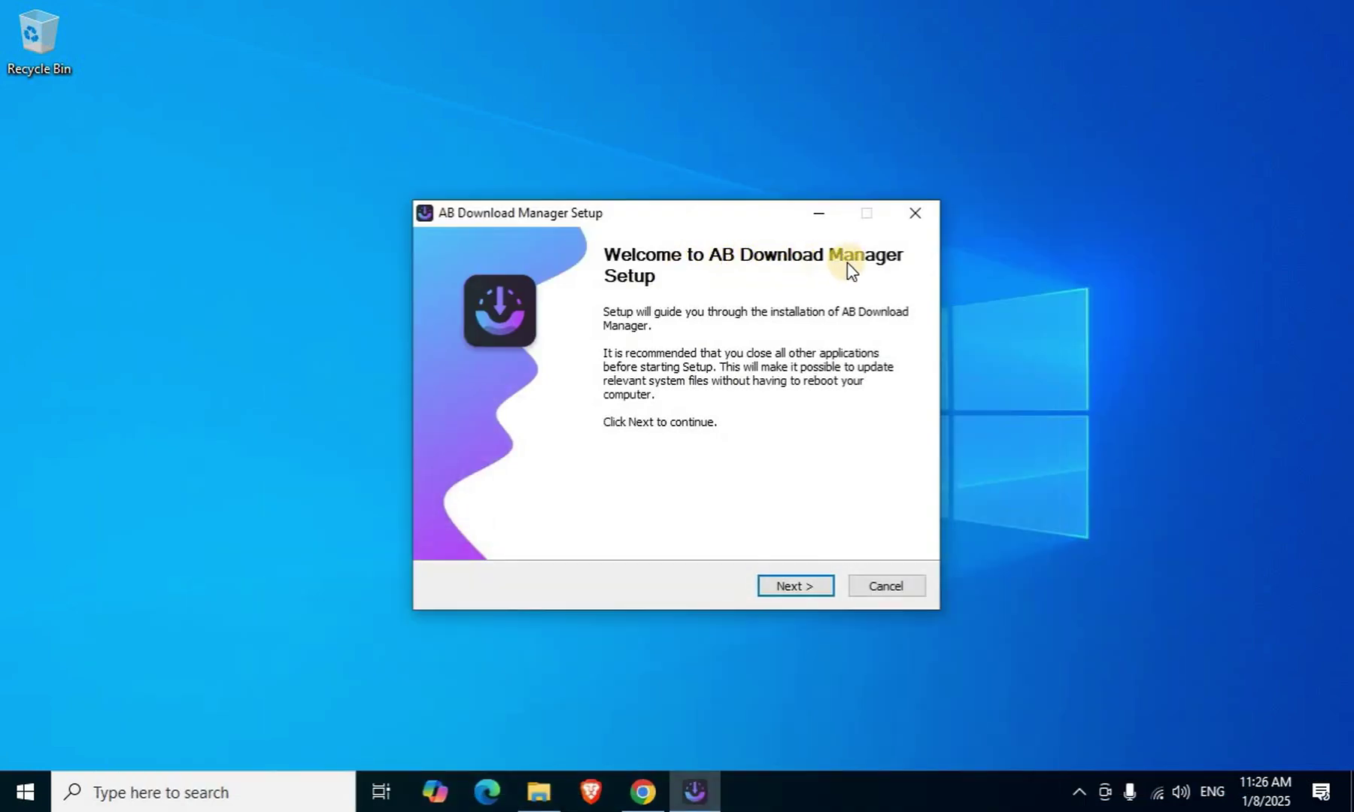
{"action": "left_click", "coordinate": [795, 587]}
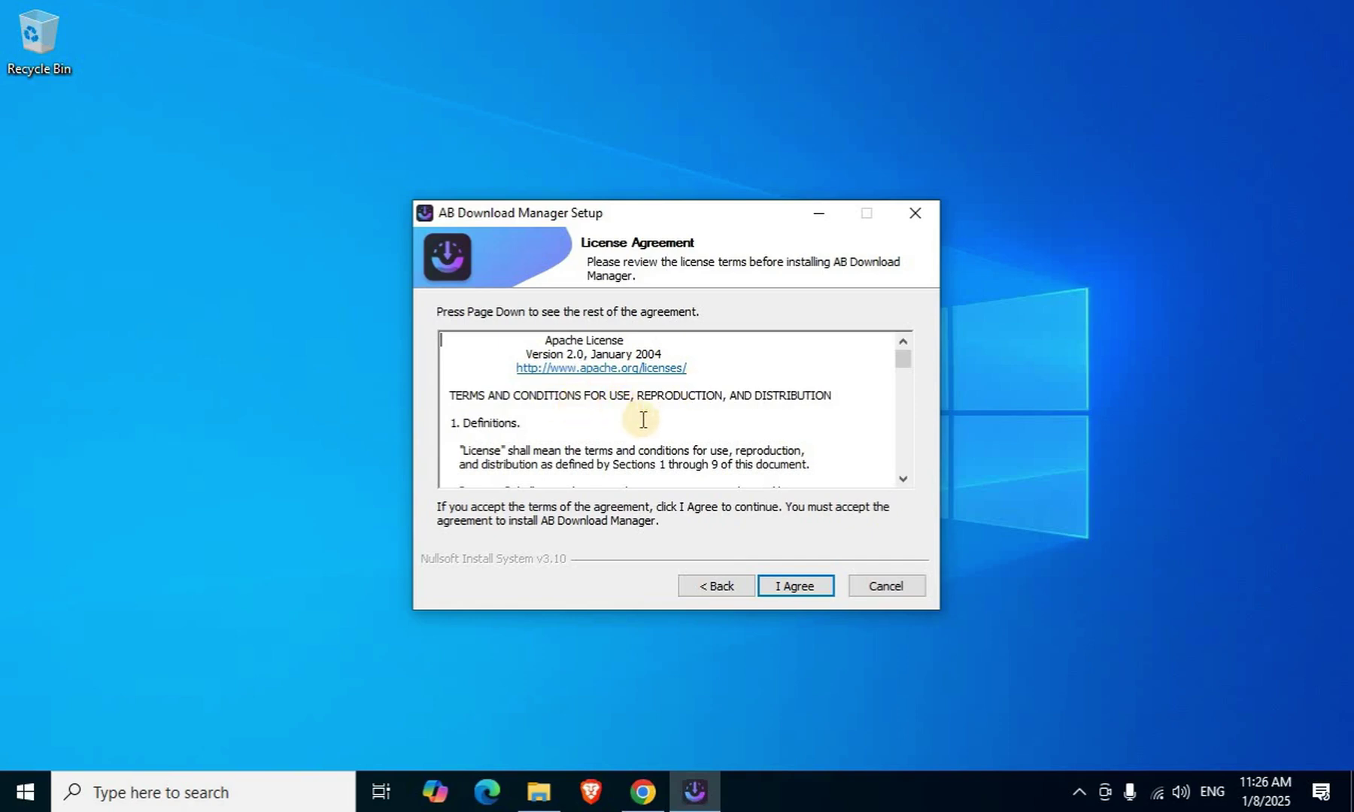
{"action": "left_click", "coordinate": [792, 591]}
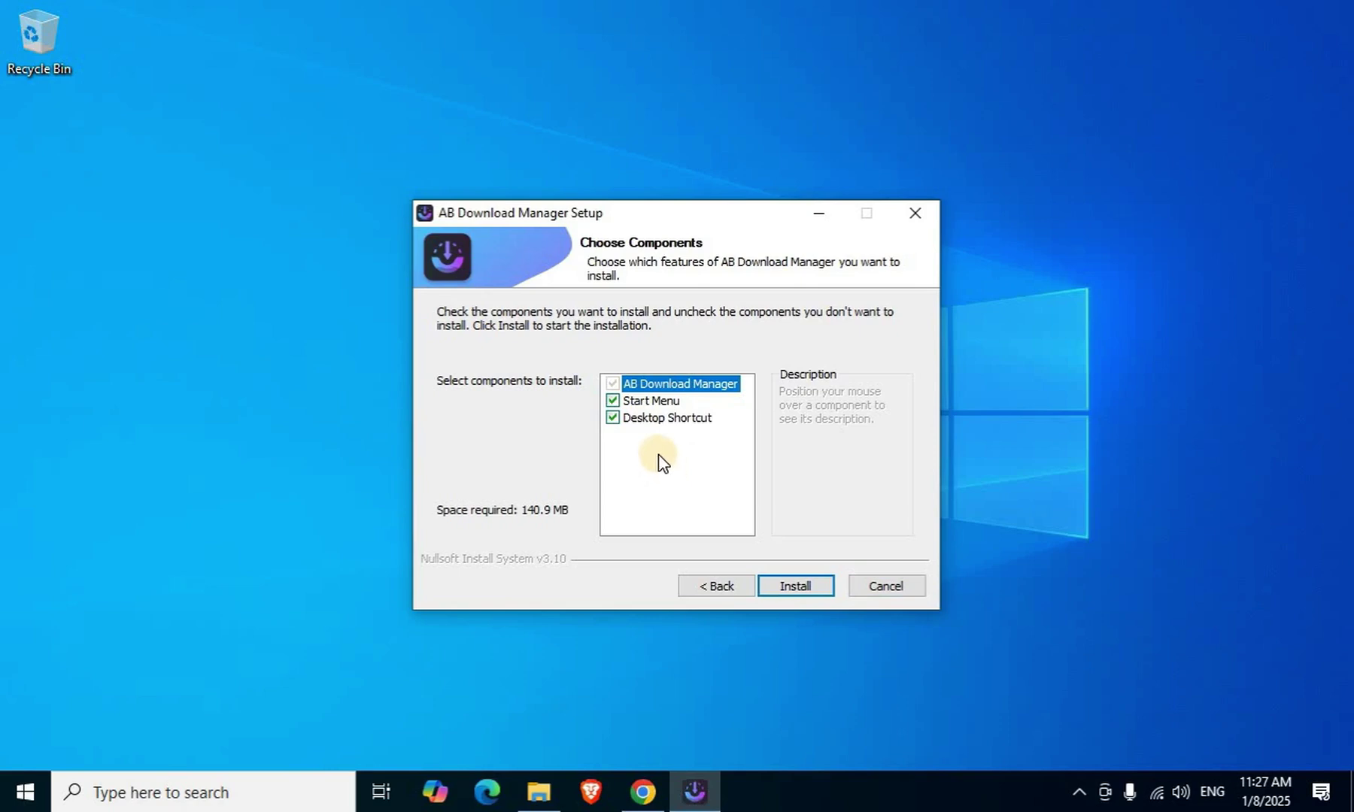
Install AB Download Manager and advance to the Completing page with Run AB Download Manager checked
{"action": "left_click", "coordinate": [804, 585]}
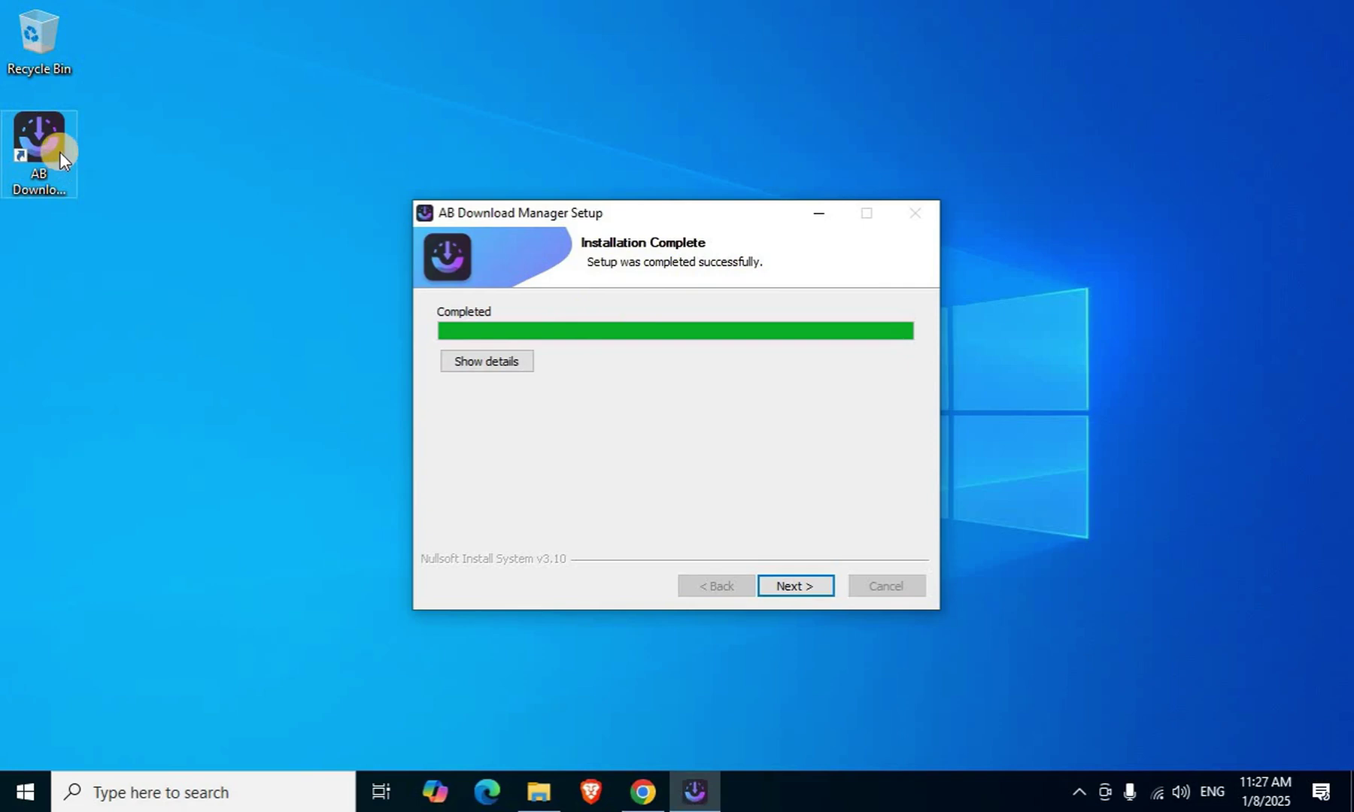
{"action": "left_click", "coordinate": [796, 591]}
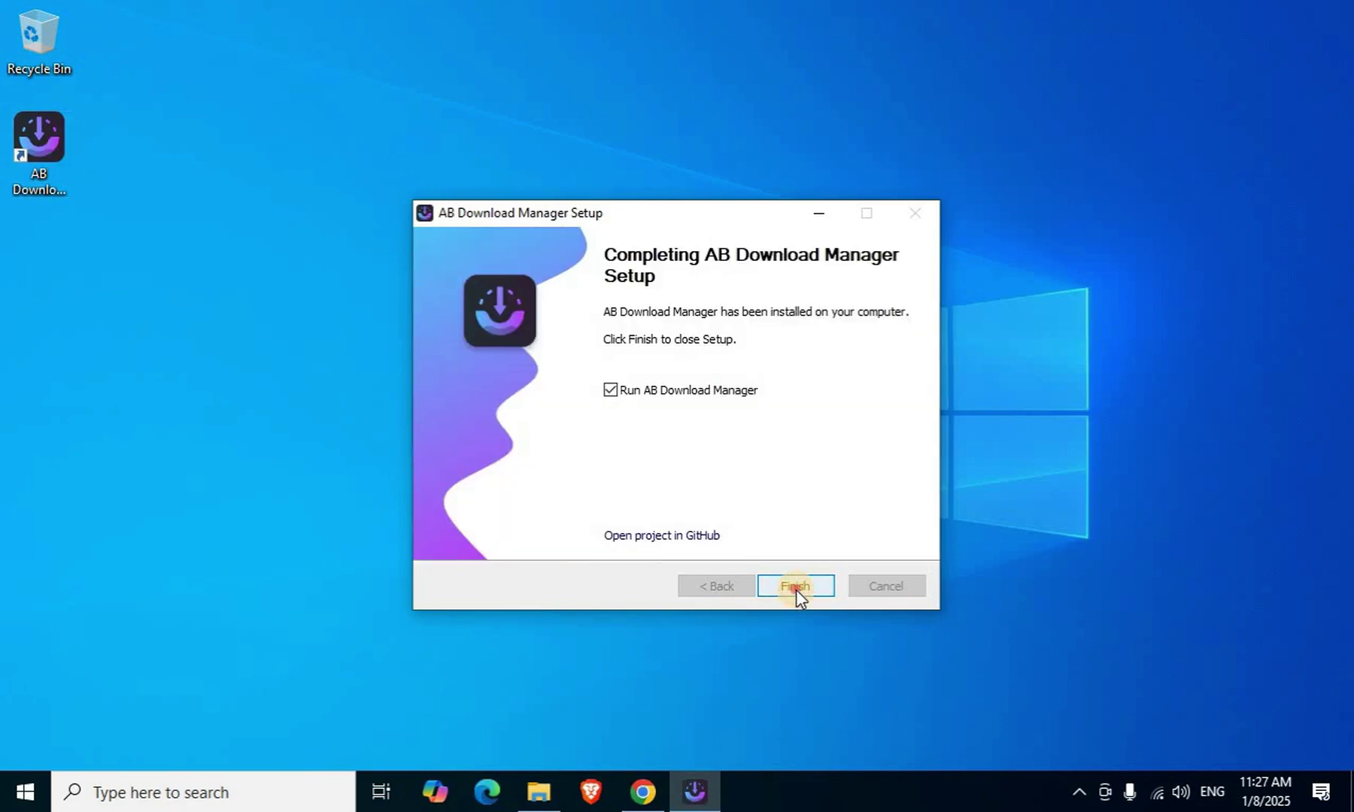
Finish setup and open the AB Download Manager main window from the tray icon
{"action": "left_click", "coordinate": [795, 590]}
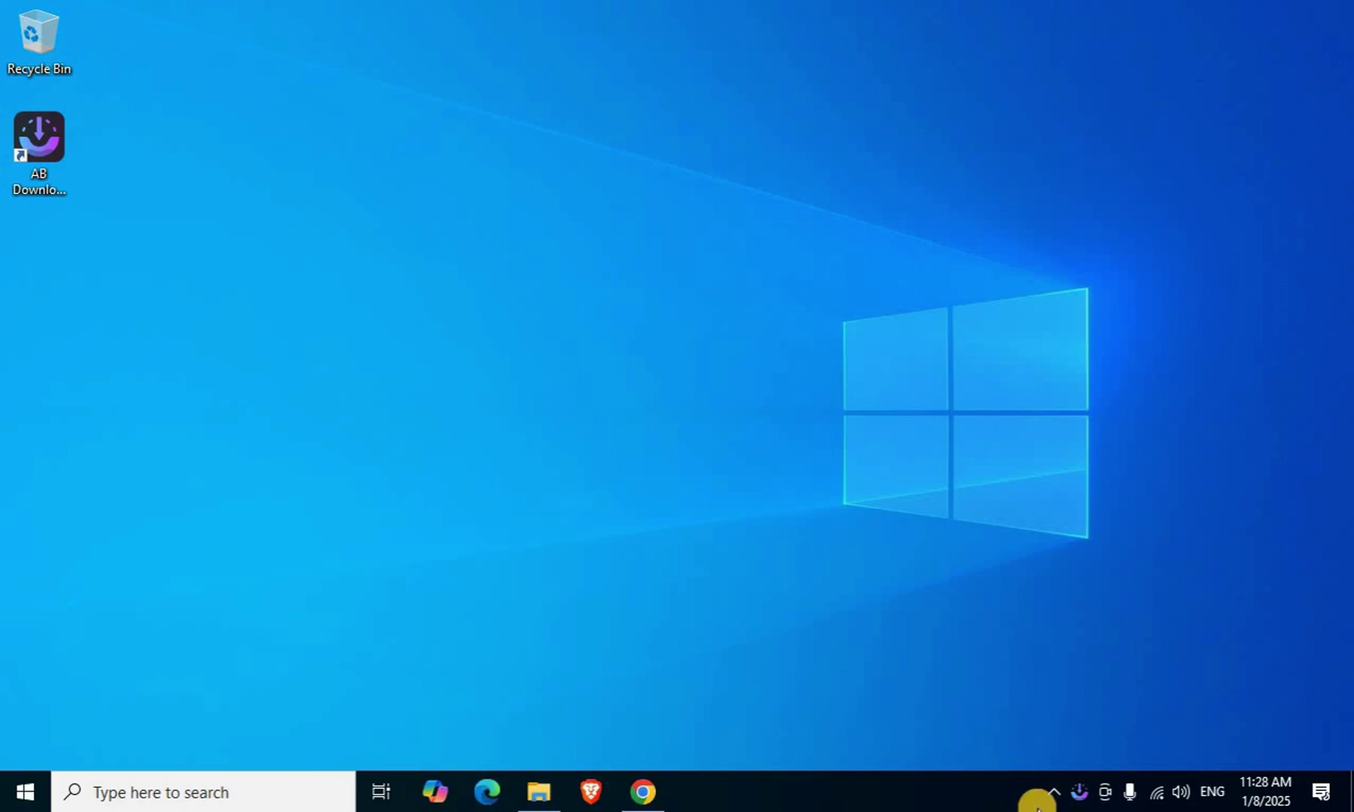
{"action": "left_click", "coordinate": [1080, 794]}
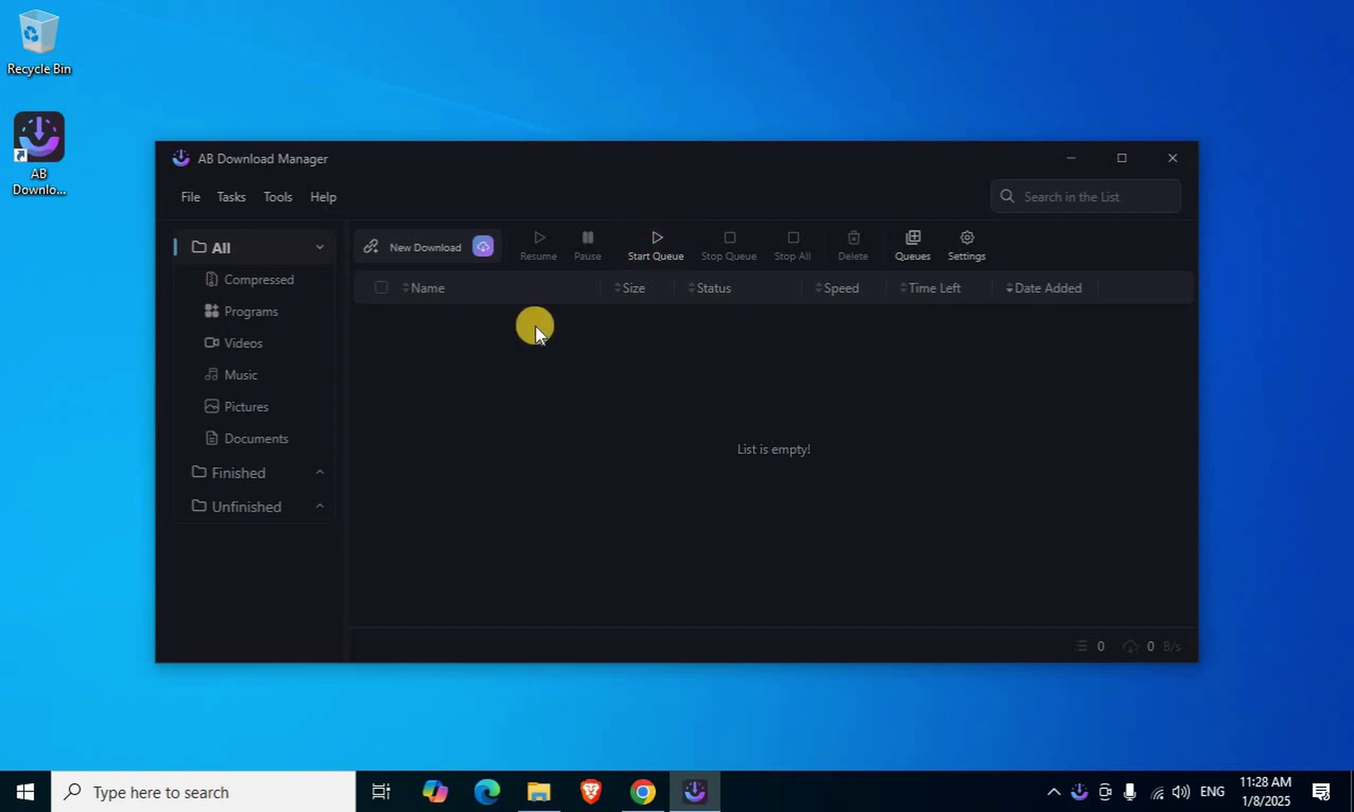
In Tools > Settings, switch the app theme to Light
{"action": "left_click", "coordinate": [279, 197]}
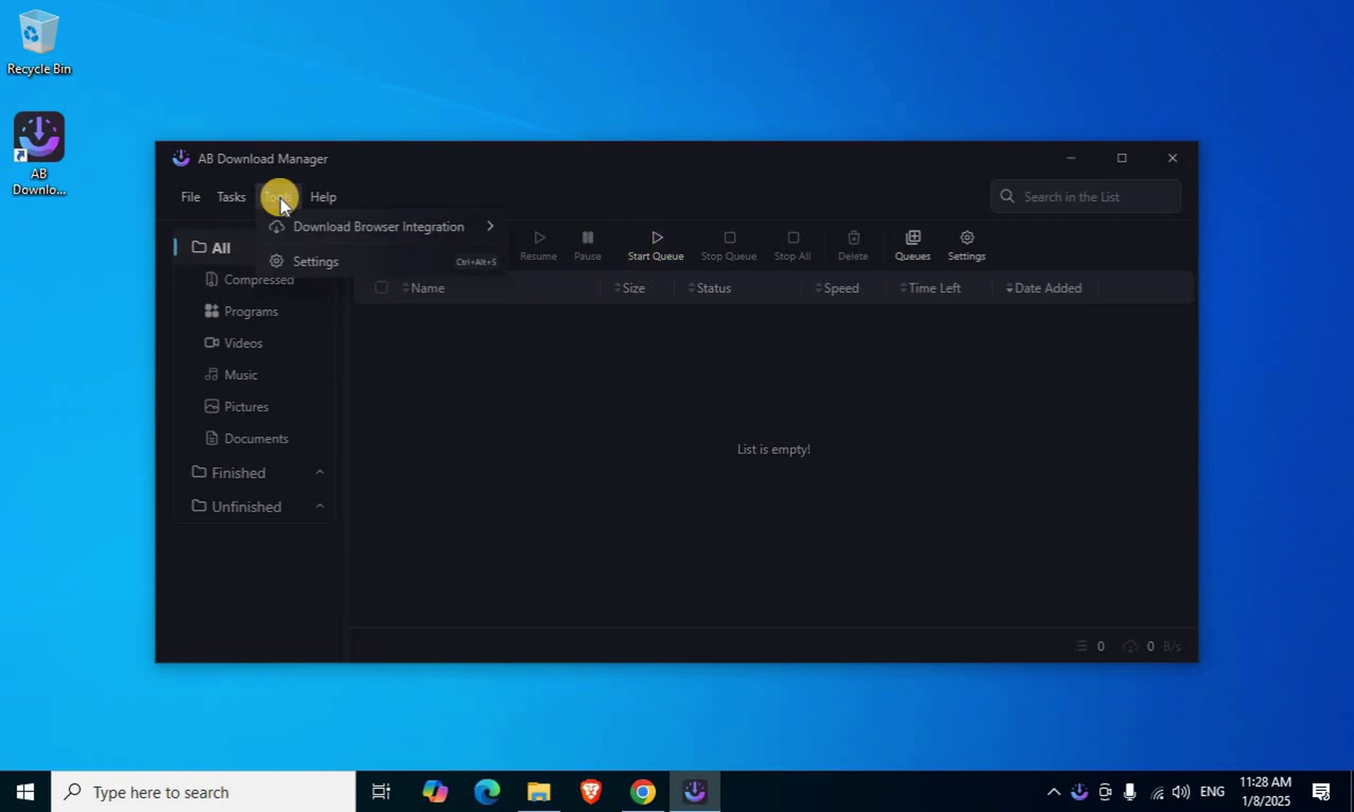
{"action": "left_click", "coordinate": [307, 267]}
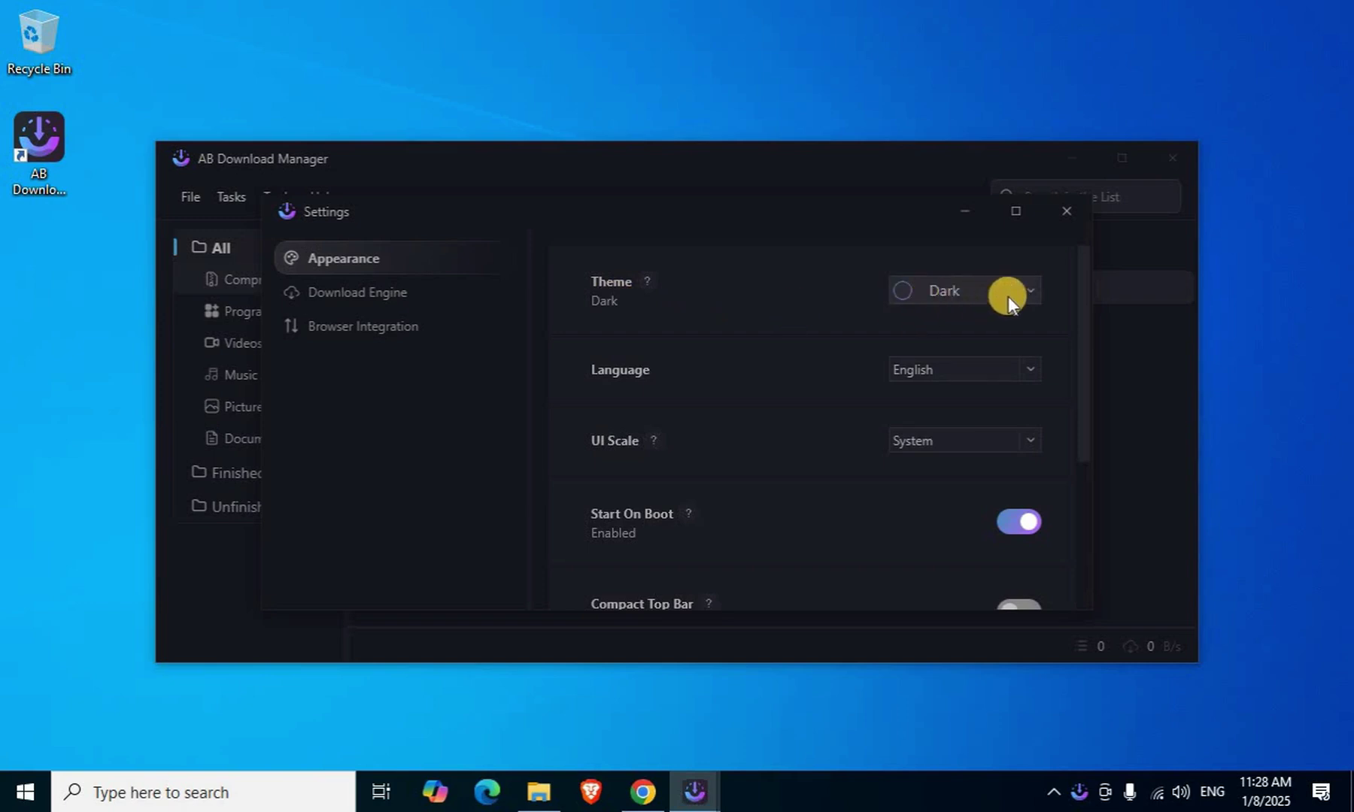
{"action": "left_click", "coordinate": [1029, 292]}
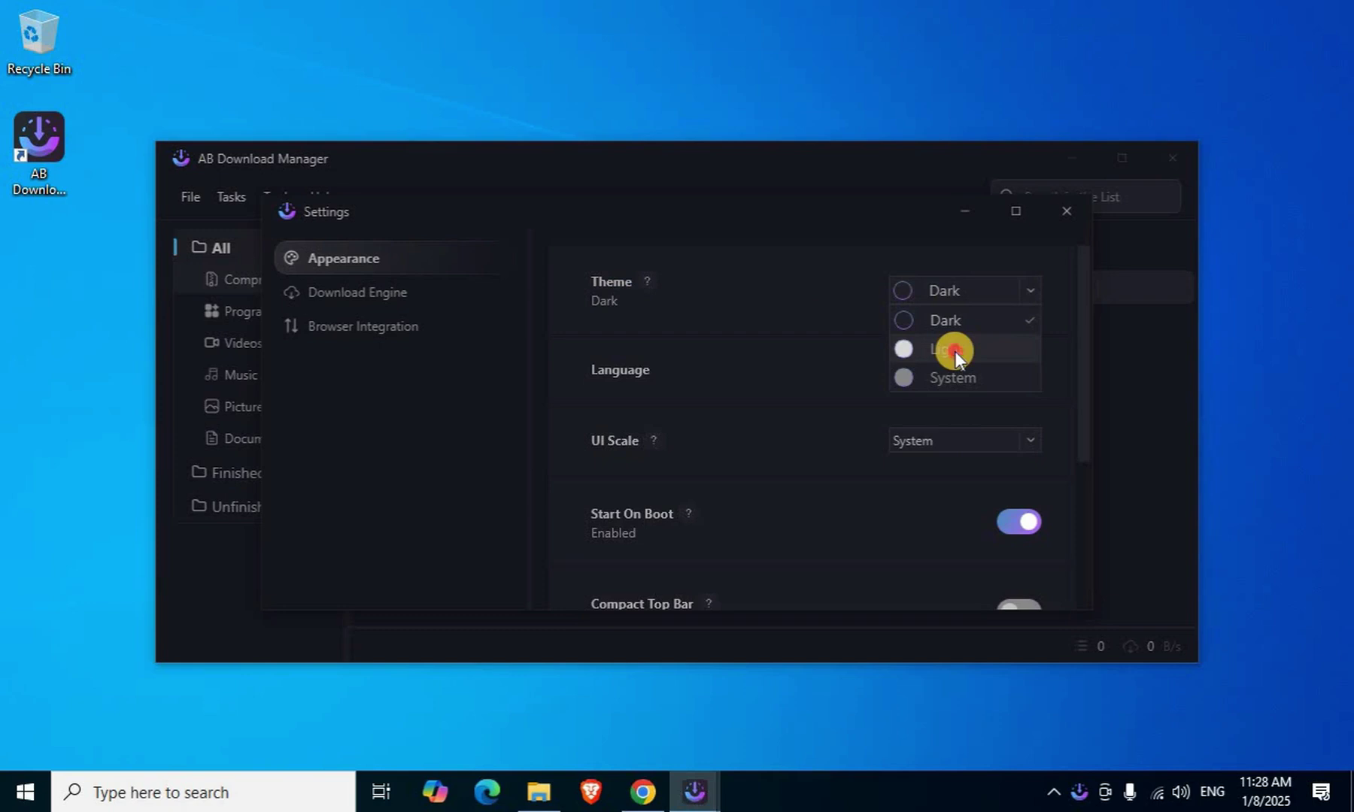
{"action": "left_click", "coordinate": [955, 351]}
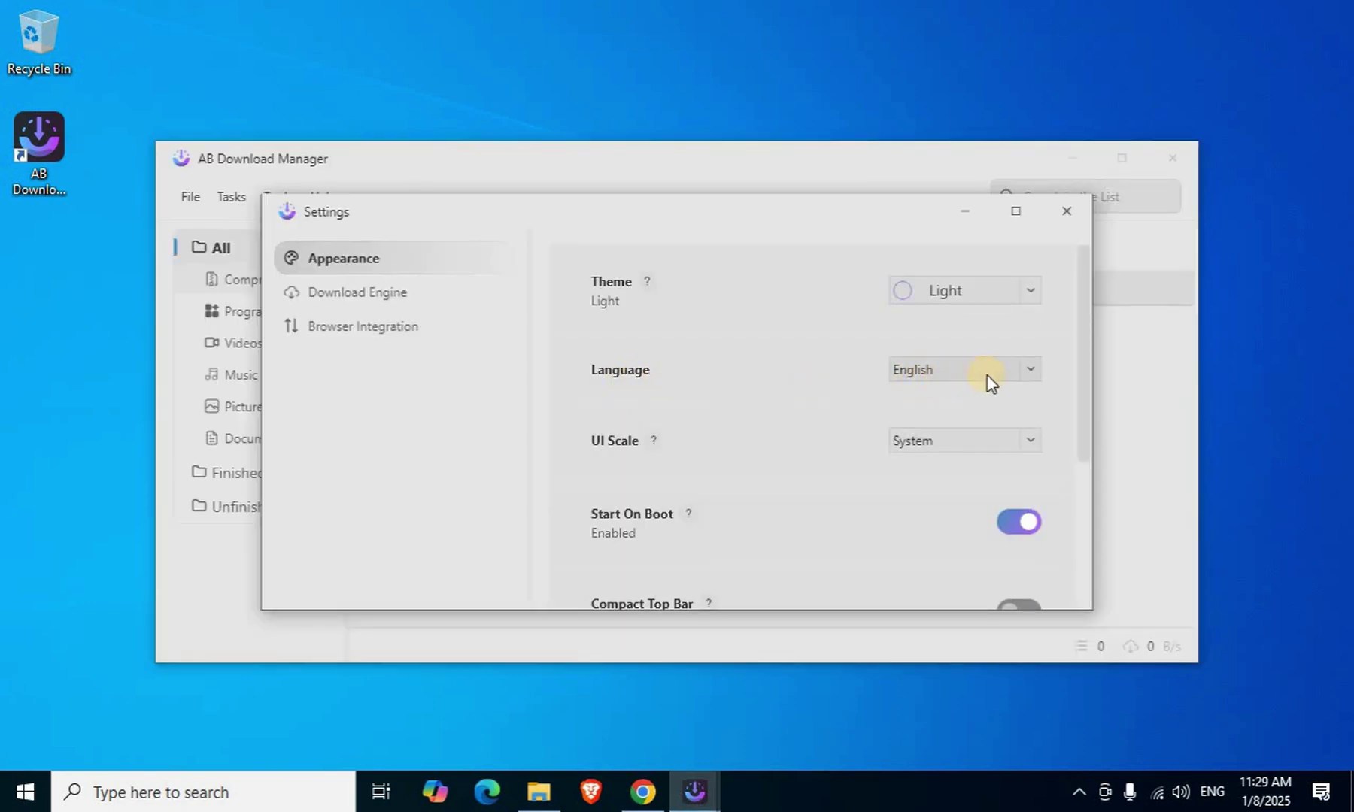
Keep English as the language, enable Compact Top Bar, and toggle Notification Sound
{"action": "left_click", "coordinate": [1033, 380]}
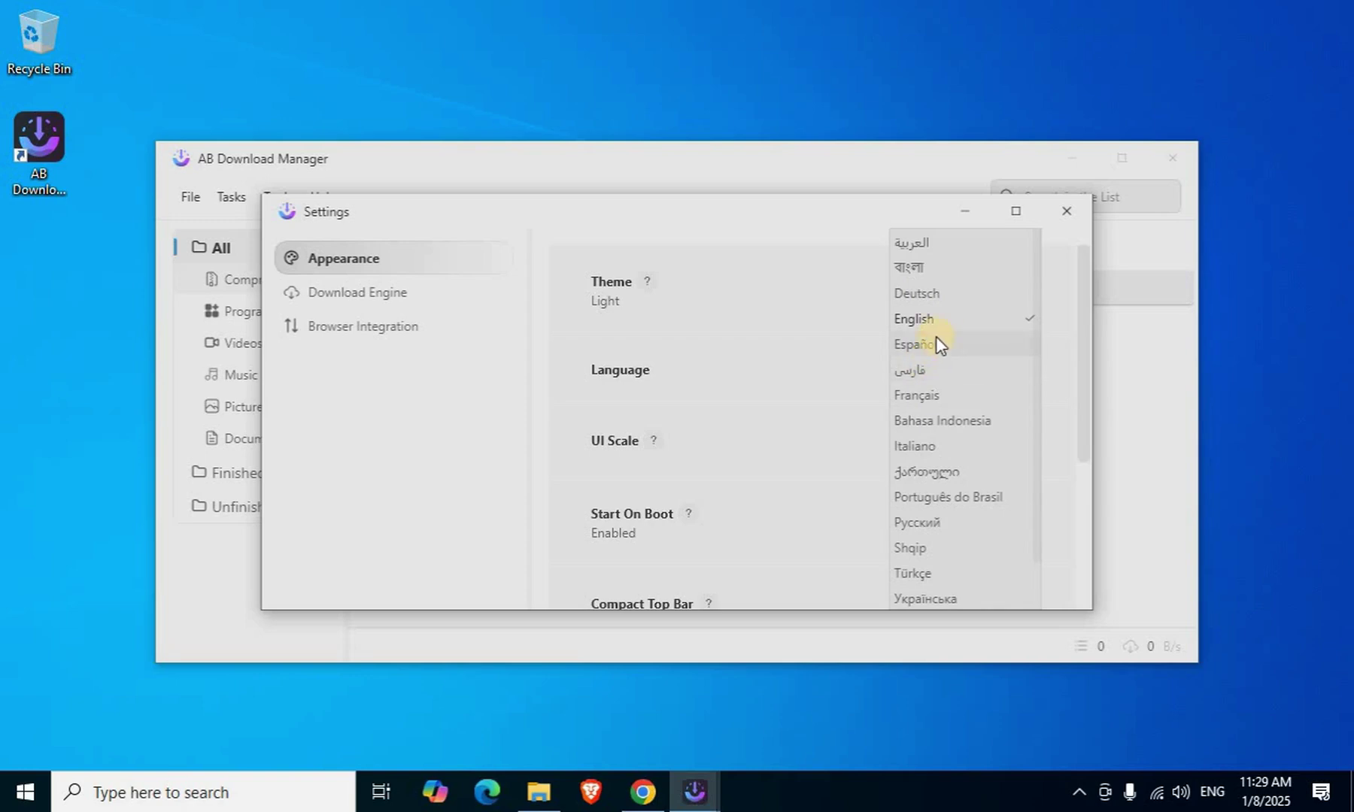
{"action": "left_click", "coordinate": [836, 351]}
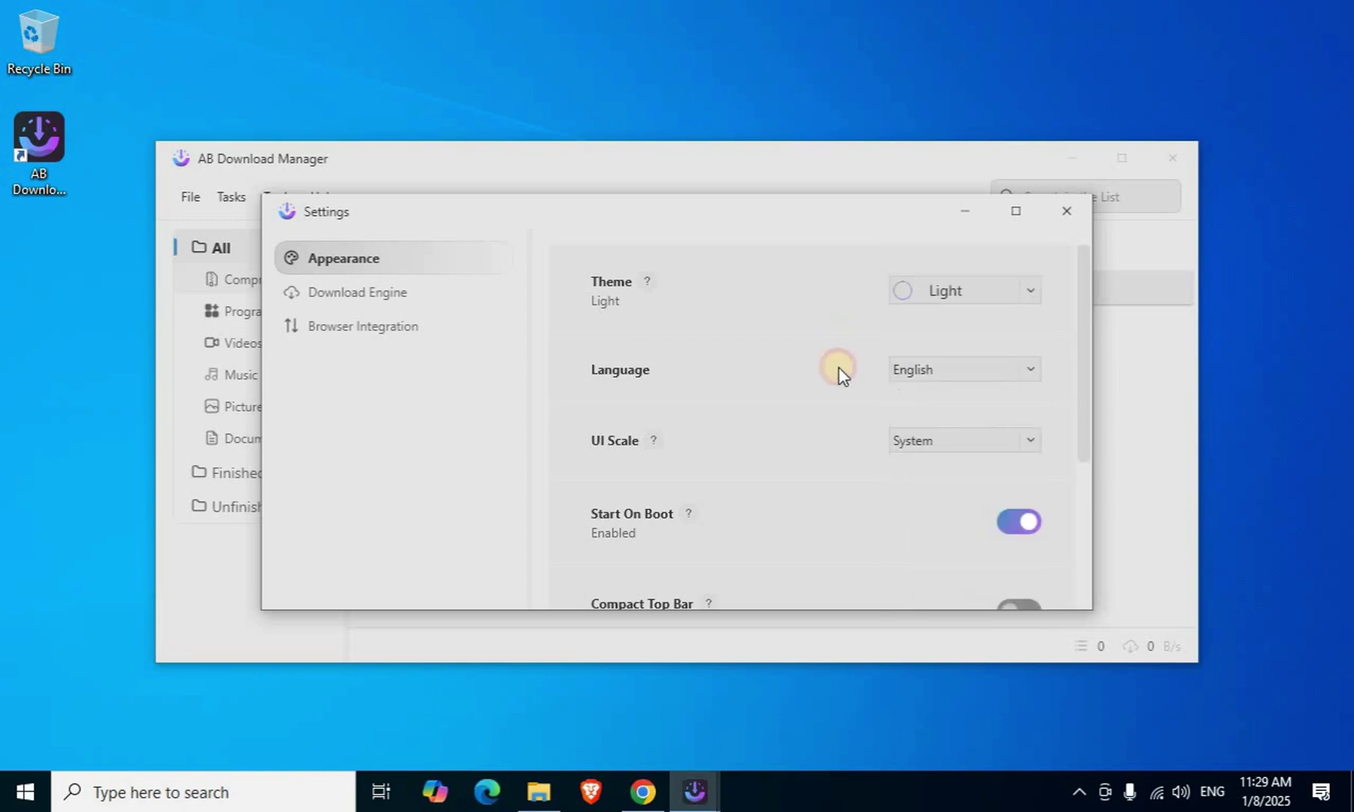
{"action": "scroll", "coordinate": [612, 447], "scroll_direction": "down", "scroll_amount": 2}
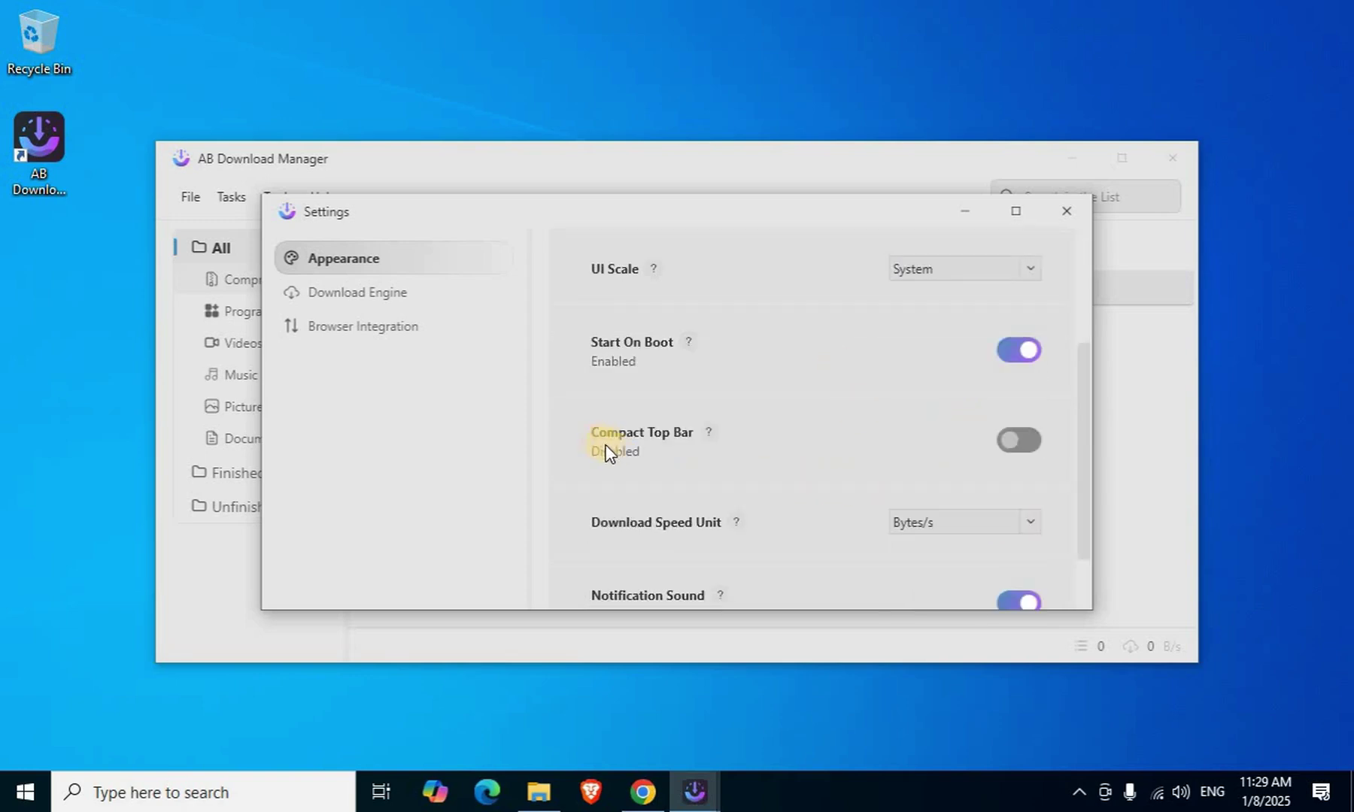
{"action": "left_click", "coordinate": [1029, 443]}
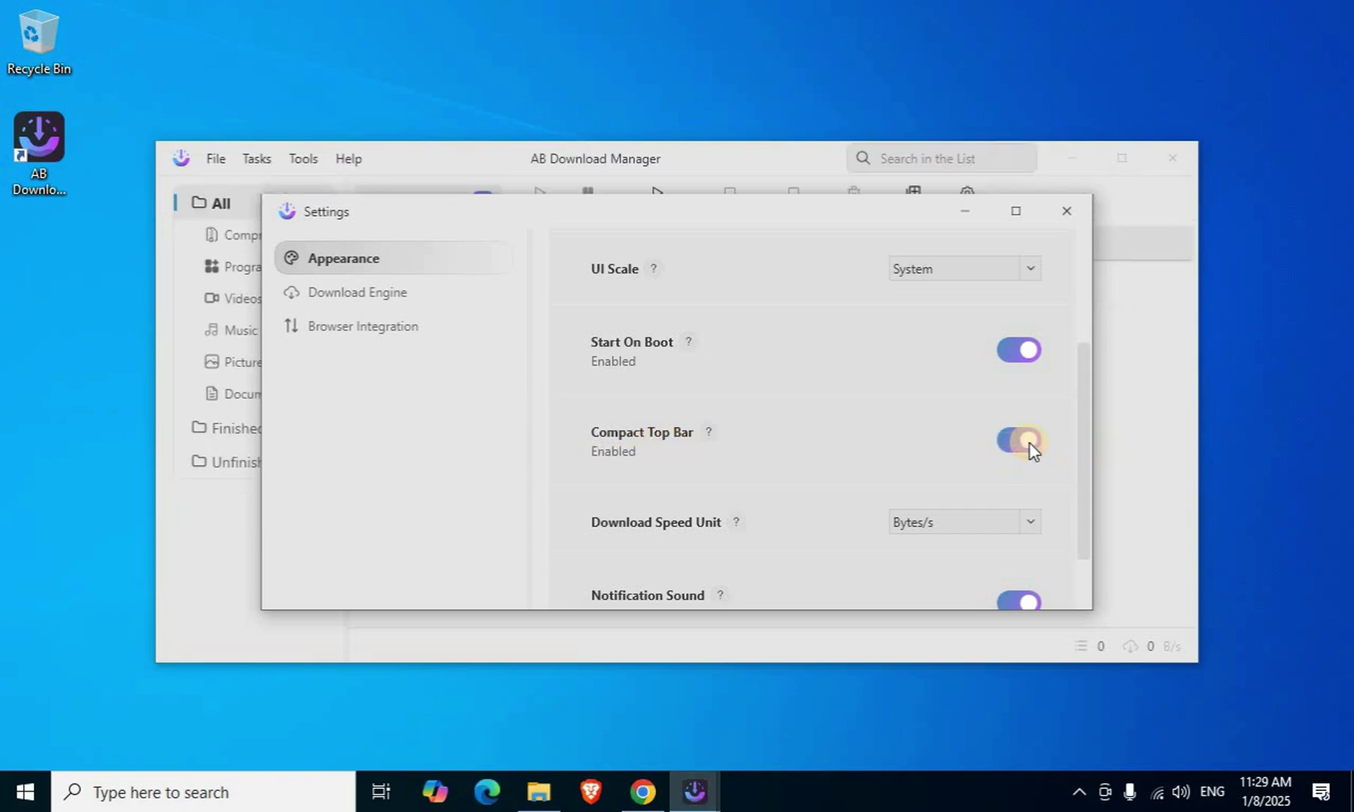
{"action": "scroll", "coordinate": [619, 477], "scroll_direction": "down", "scroll_amount": 1}
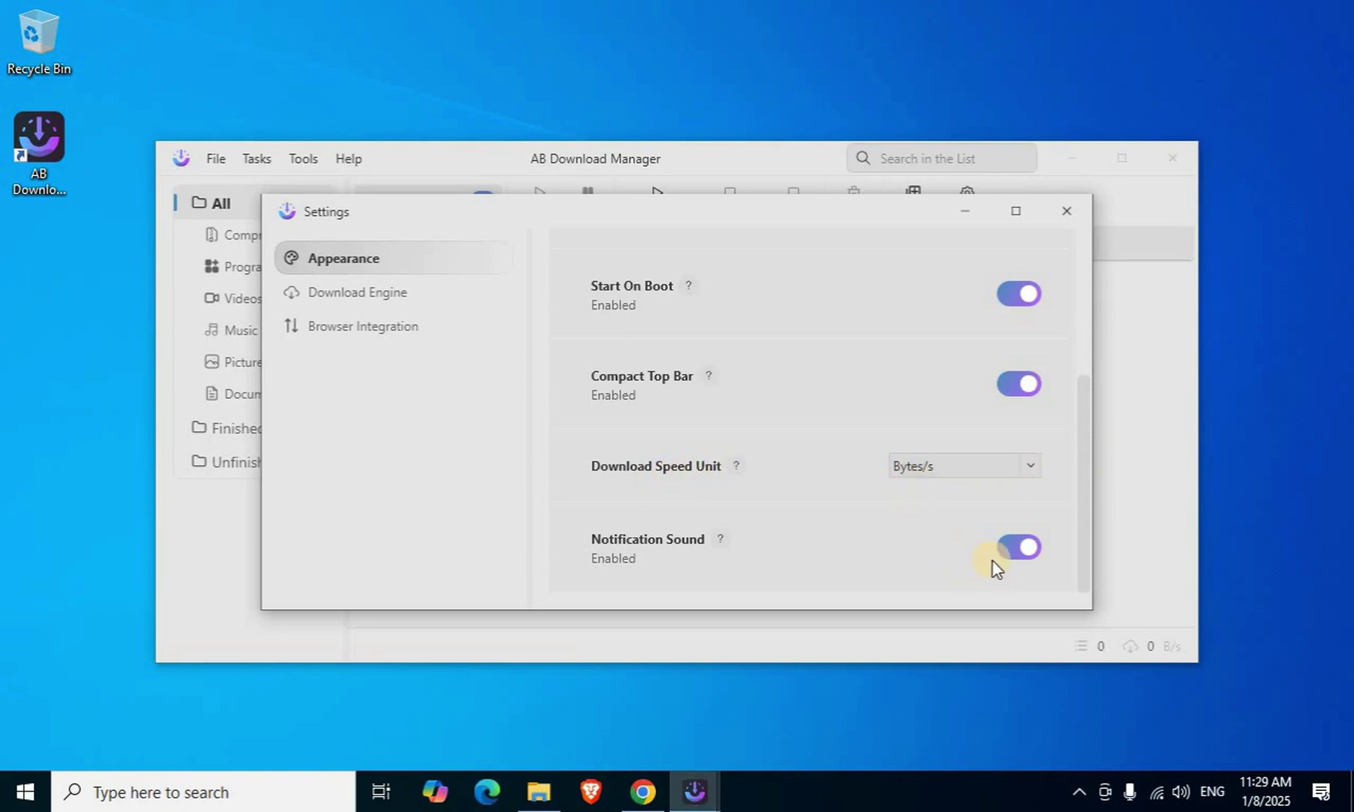
{"action": "left_click", "coordinate": [1026, 549]}
{"action": "left_click", "coordinate": [1068, 211]}
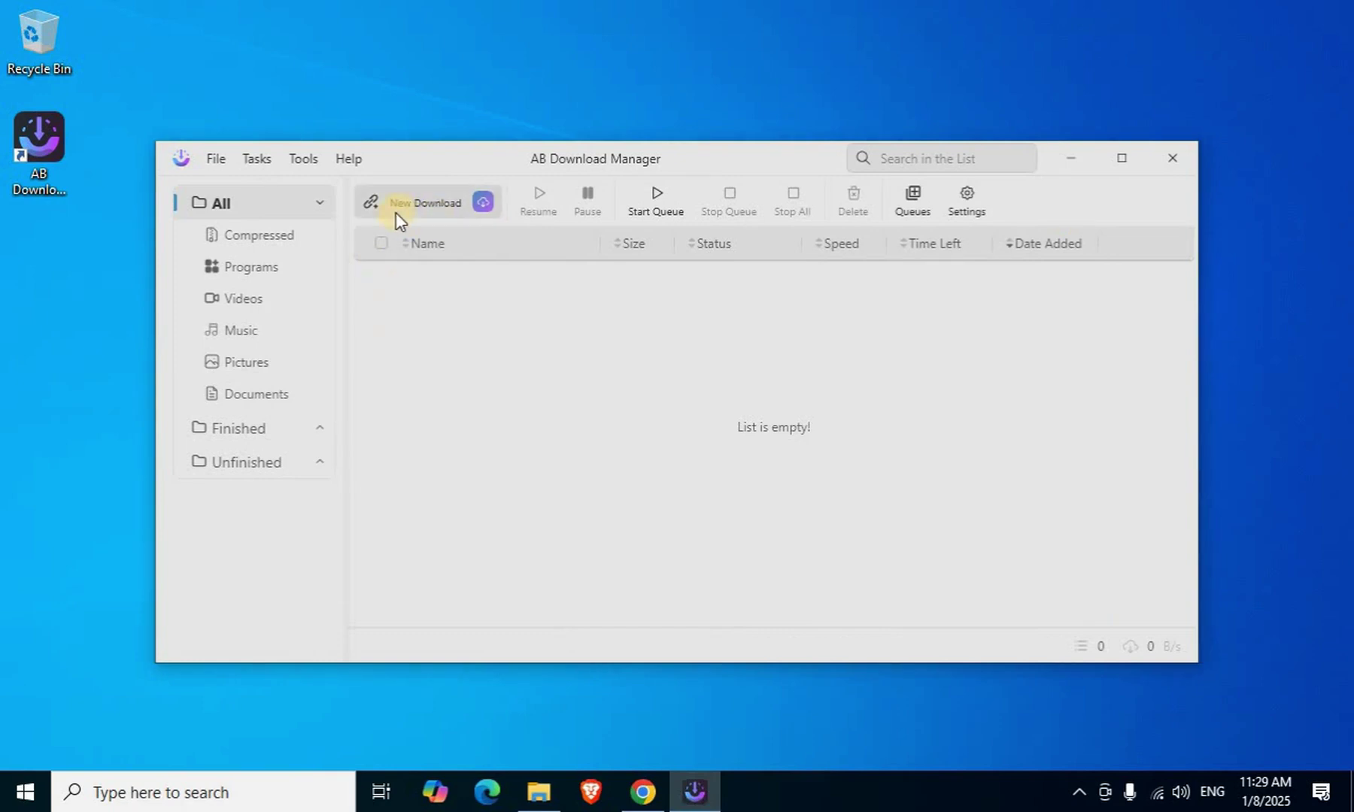
{"action": "left_click", "coordinate": [436, 203]}
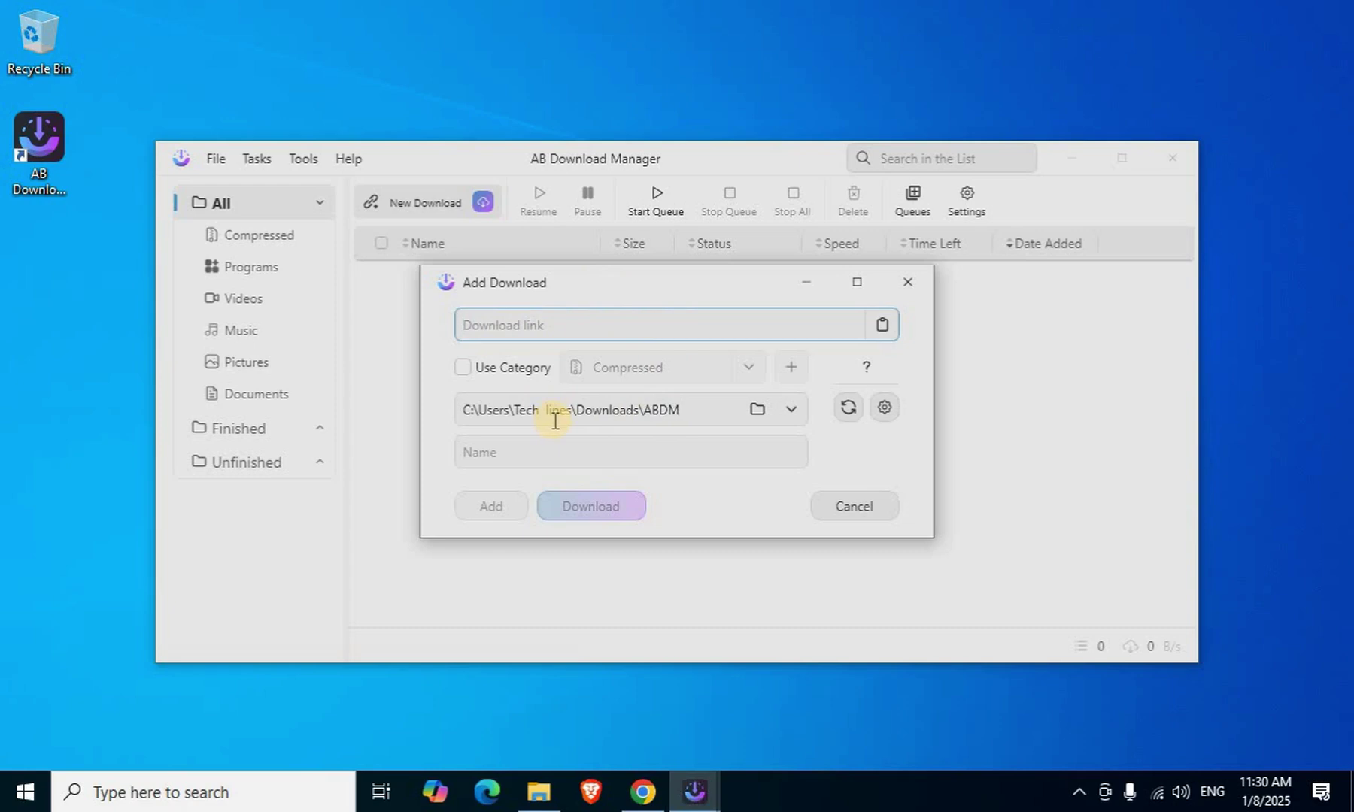
{"action": "left_click", "coordinate": [757, 410]}
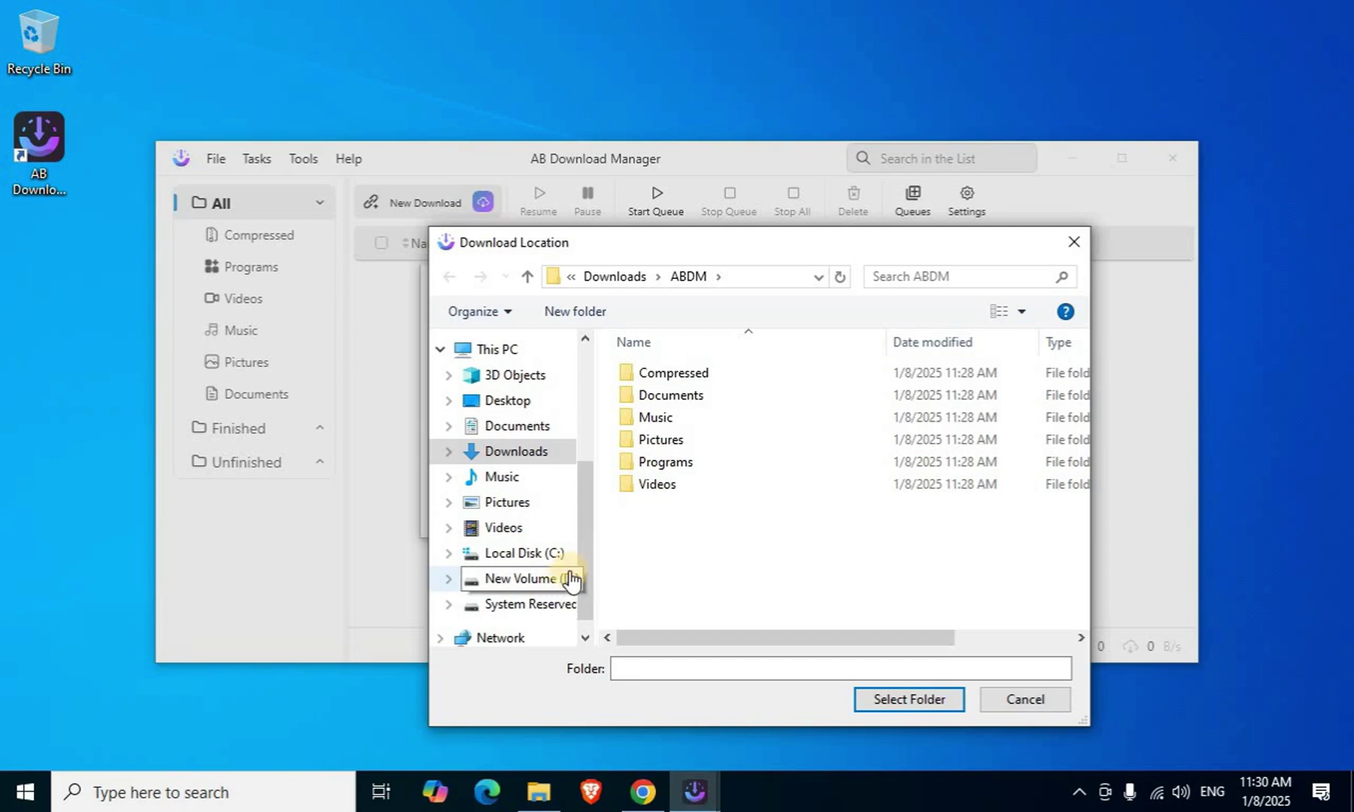
{"action": "left_click", "coordinate": [513, 400]}
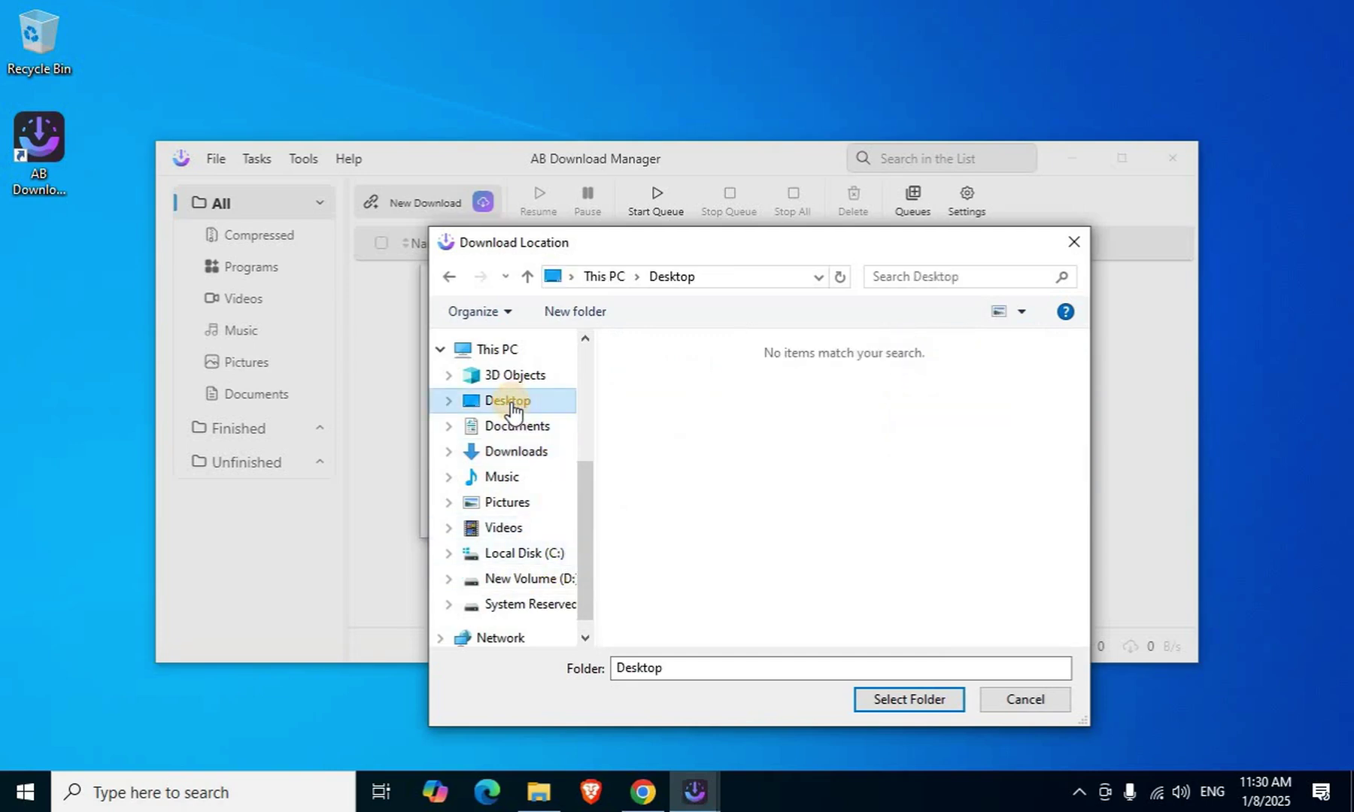
{"action": "left_click", "coordinate": [878, 701]}
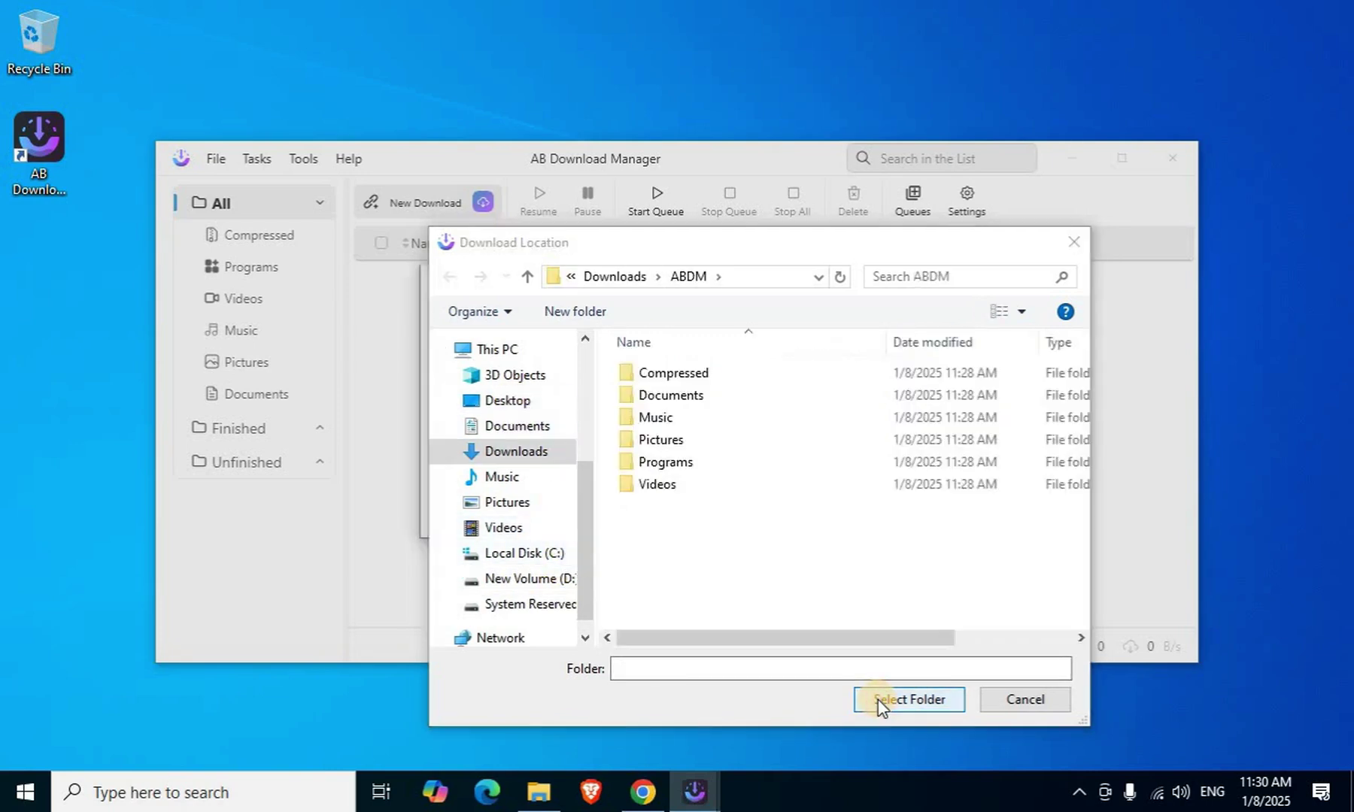
{"action": "left_click", "coordinate": [659, 484]}
{"action": "left_click", "coordinate": [913, 708]}
{"action": "left_click", "coordinate": [910, 283]}
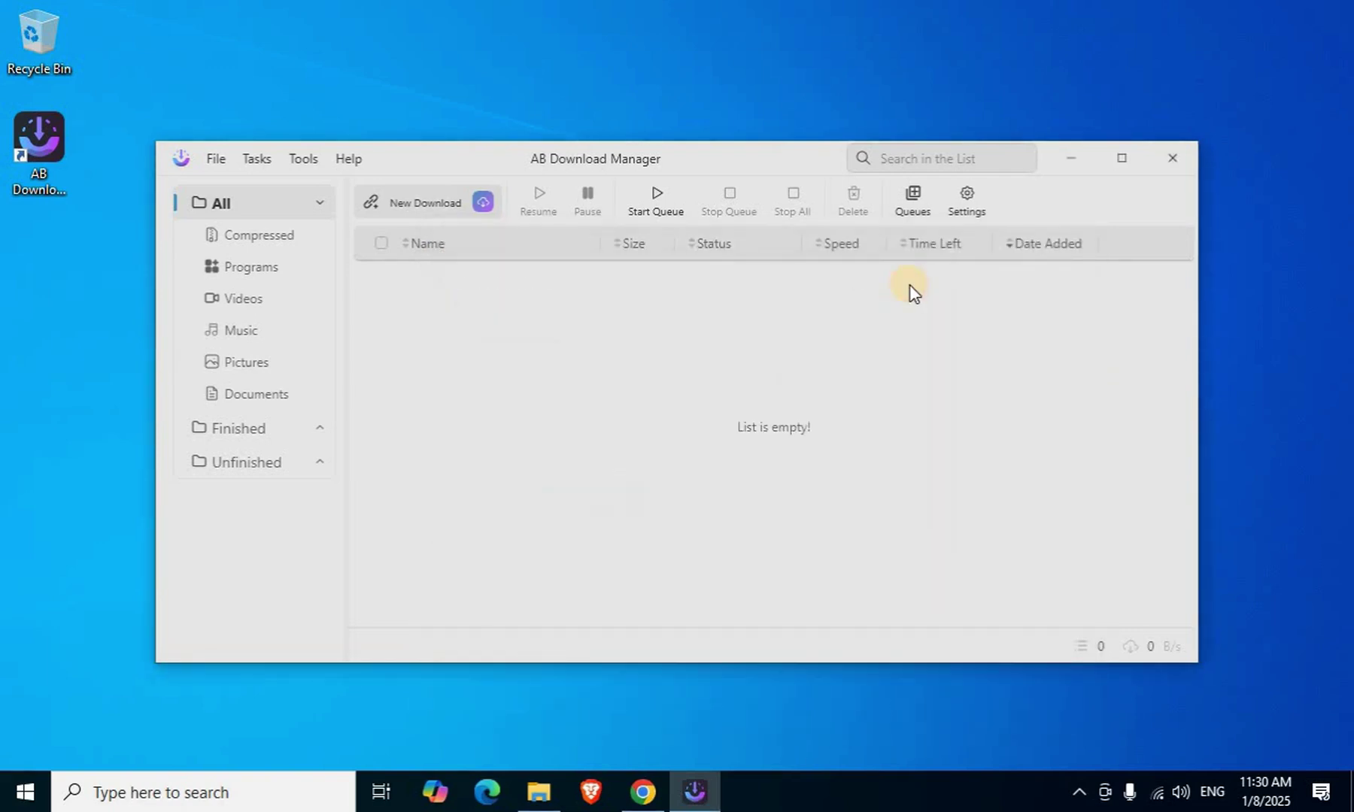